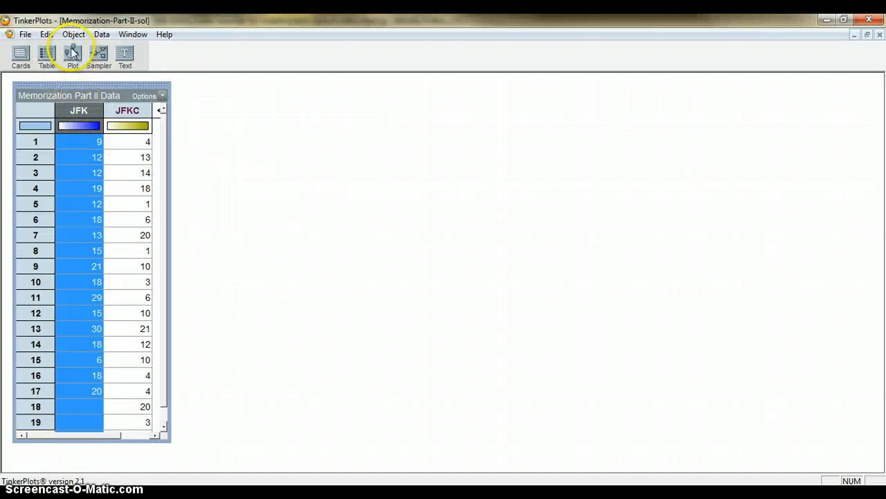
# Step: Create a fully separated plot of JFK, stack its points and show the mean with its numeric value
pyautogui.moveTo(78, 68); pyautogui.dragTo(198, 120)
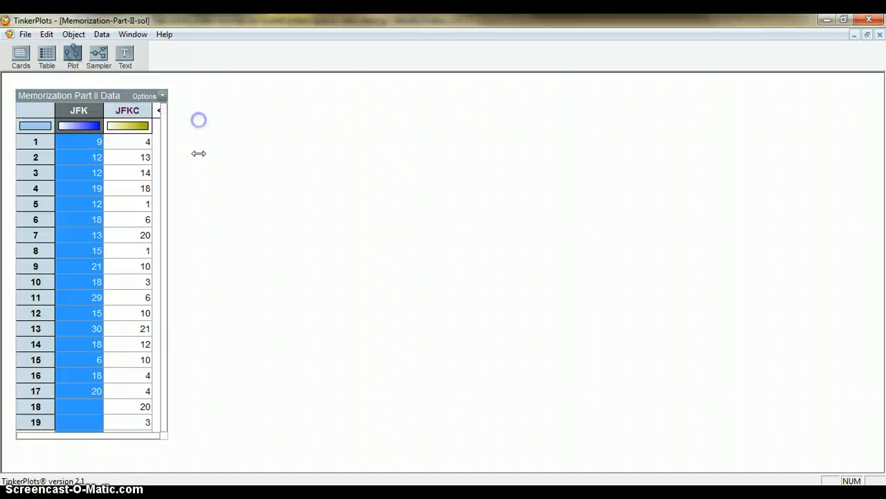
pyautogui.moveTo(228, 192); pyautogui.dragTo(373, 206)
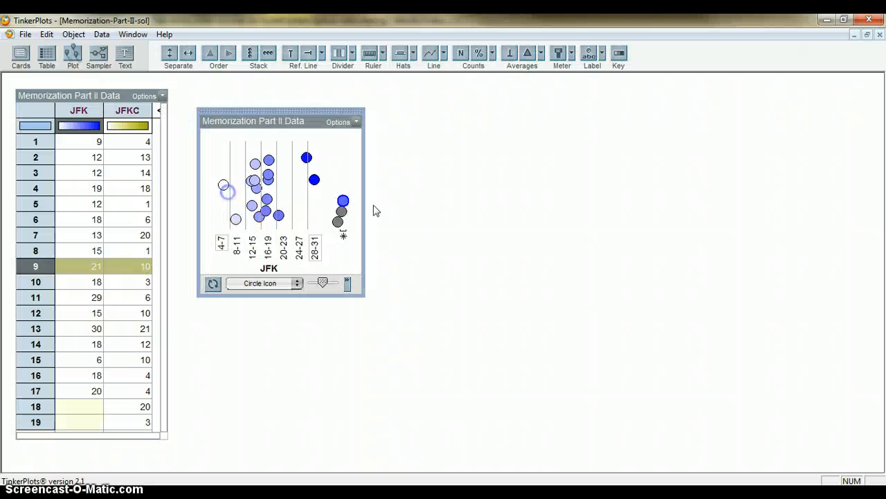
pyautogui.click(250, 53)
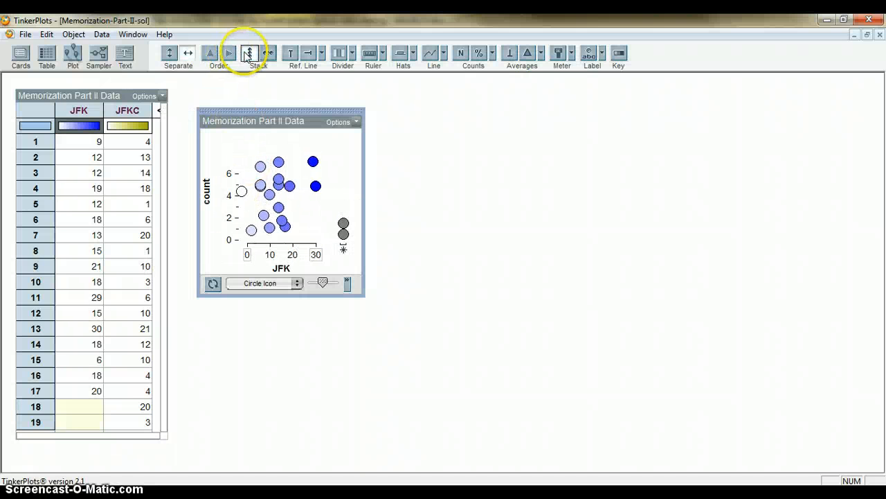
pyautogui.click(540, 54)
pyautogui.click(588, 70)
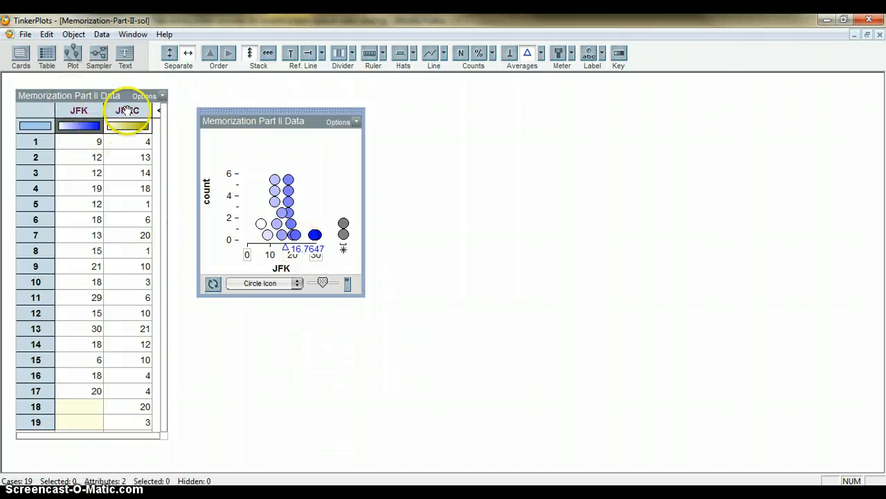
# Step: Add a second plot below the JFK plot and fully separate its points along a numeric axis by JFKC
pyautogui.click(111, 111)
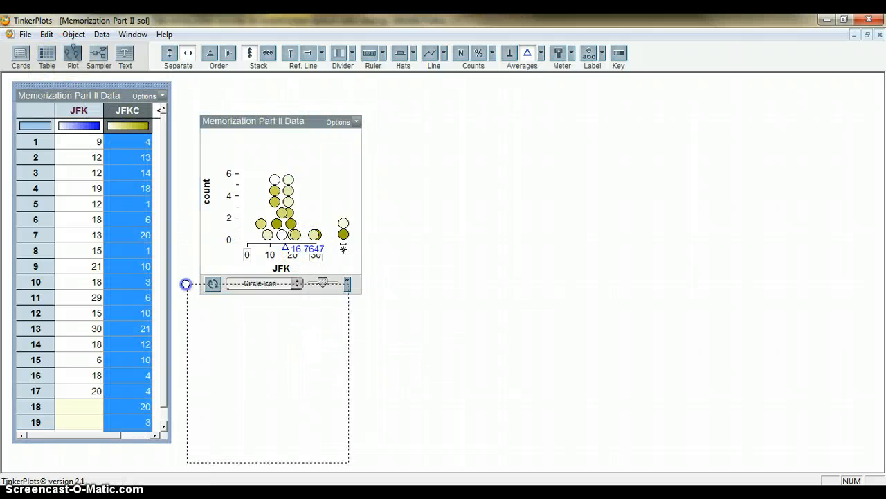
pyautogui.moveTo(186, 284); pyautogui.dragTo(187, 288)
pyautogui.click(350, 346)
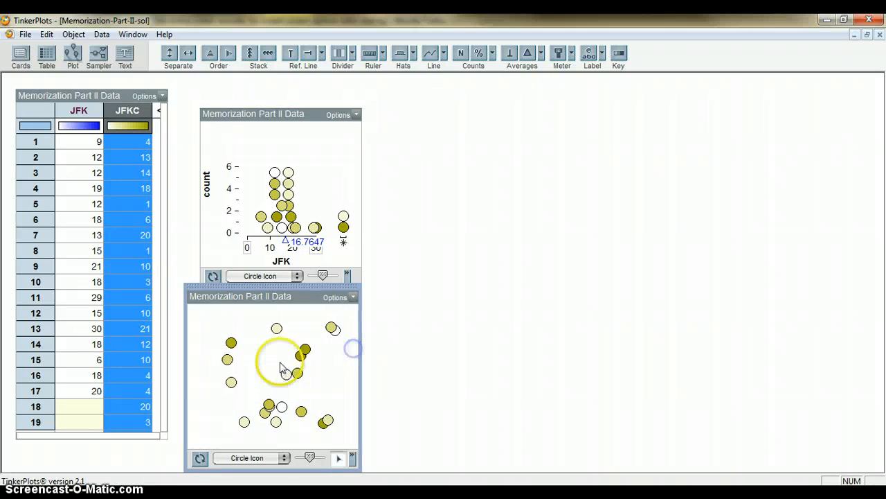
pyautogui.moveTo(281, 367)
pyautogui.mouseDown()
pyautogui.moveTo(291, 365)
pyautogui.moveTo(231, 368)
pyautogui.moveTo(212, 378)
pyautogui.moveTo(268, 376)
pyautogui.mouseUp()
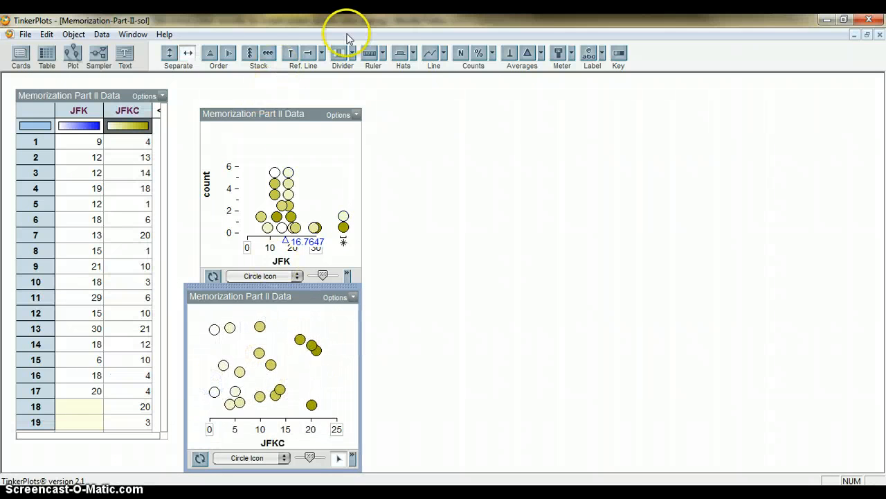
# Step: Stack the points of the JFKC plot and display its mean with the numeric value
pyautogui.click(250, 52)
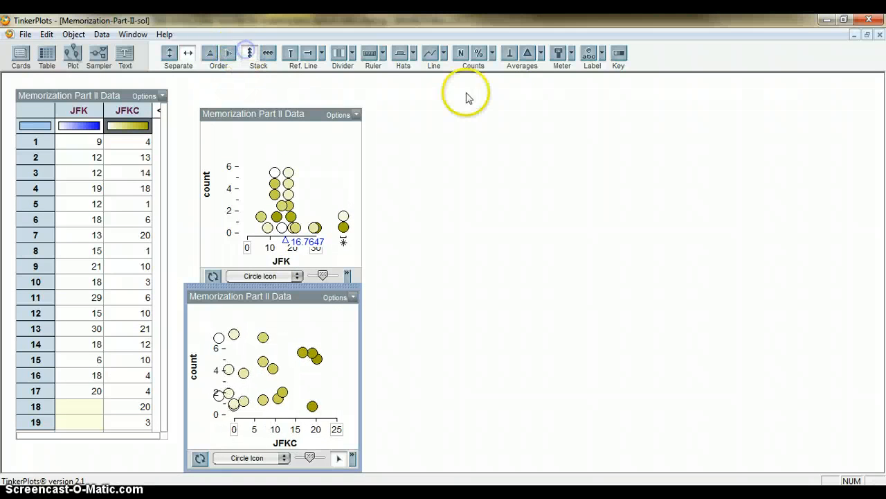
pyautogui.click(527, 53)
pyautogui.click(541, 53)
pyautogui.click(545, 71)
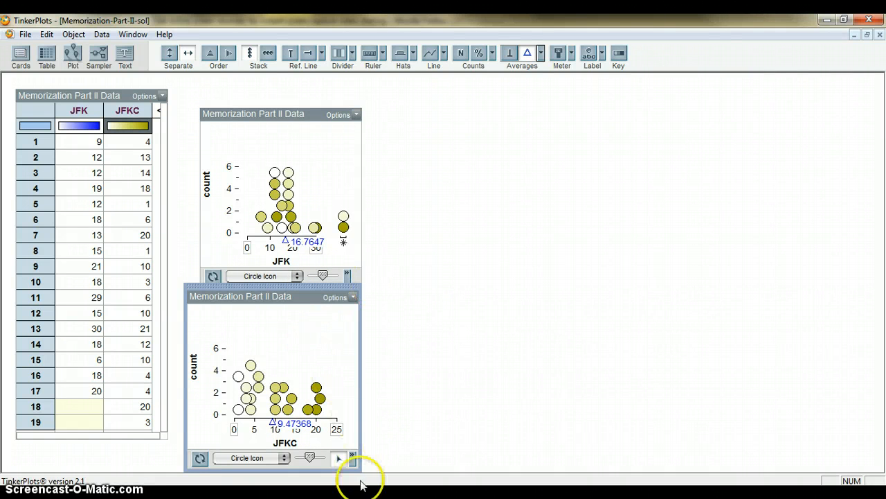
# Step: Shrink both plots to icons and place the JFKC plot icon directly beneath the JFK one
pyautogui.moveTo(356, 469); pyautogui.dragTo(289, 319)
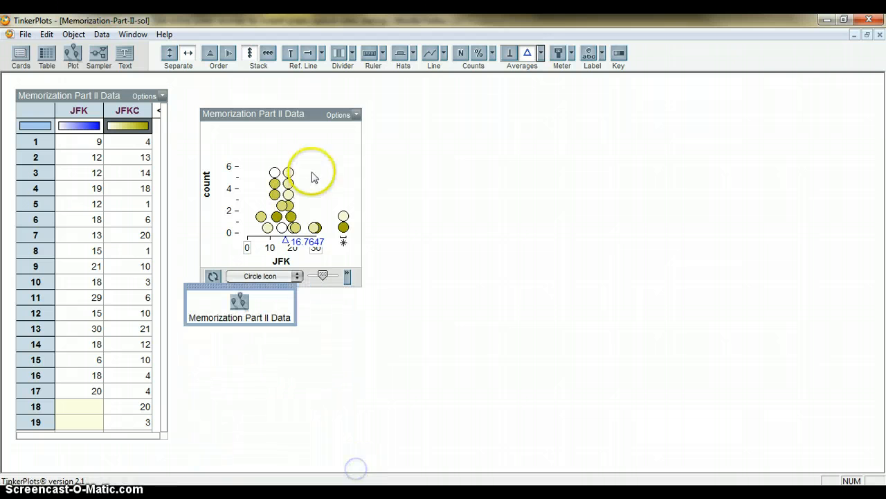
pyautogui.click(312, 172)
pyautogui.click(362, 283)
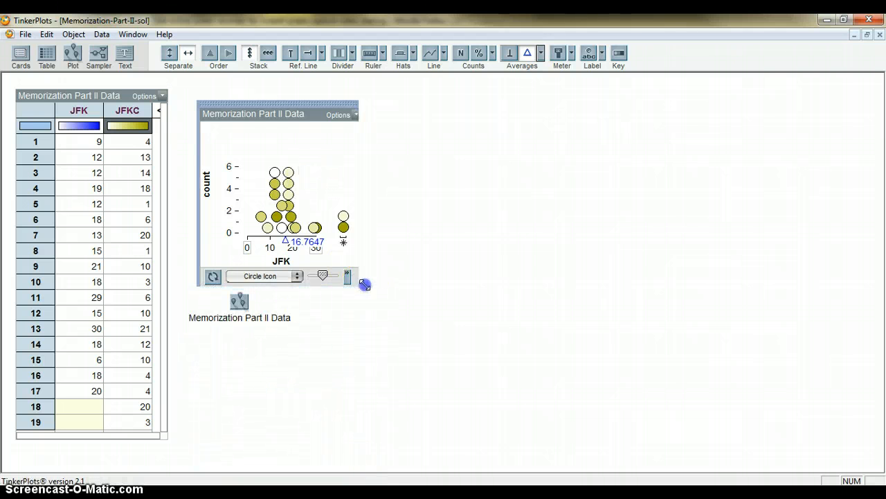
pyautogui.click(221, 300)
pyautogui.moveTo(219, 282); pyautogui.dragTo(227, 145)
# Step: Add two samplers side by side, each with an empty mixer and a draw count of 1
pyautogui.click(248, 245)
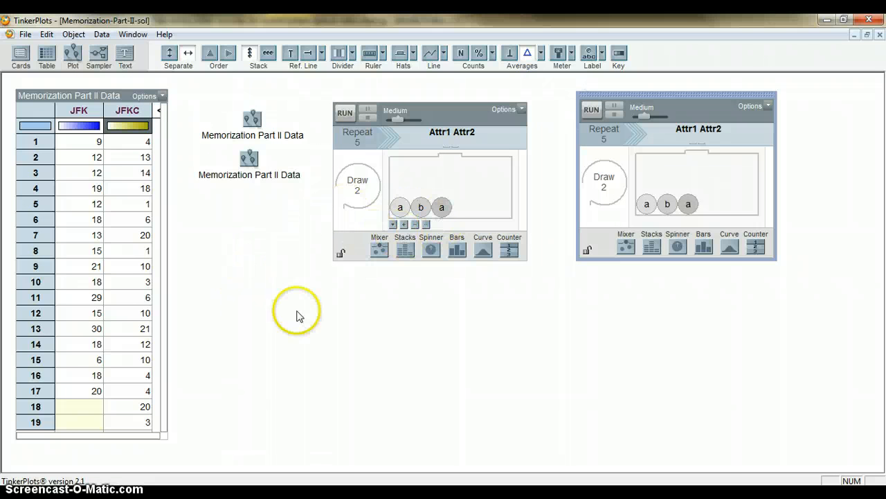
pyautogui.click(415, 228)
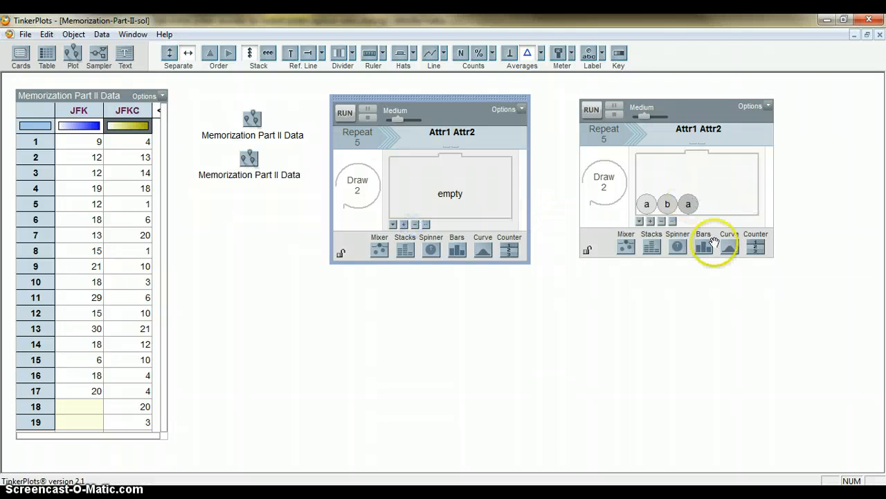
pyautogui.click(661, 221)
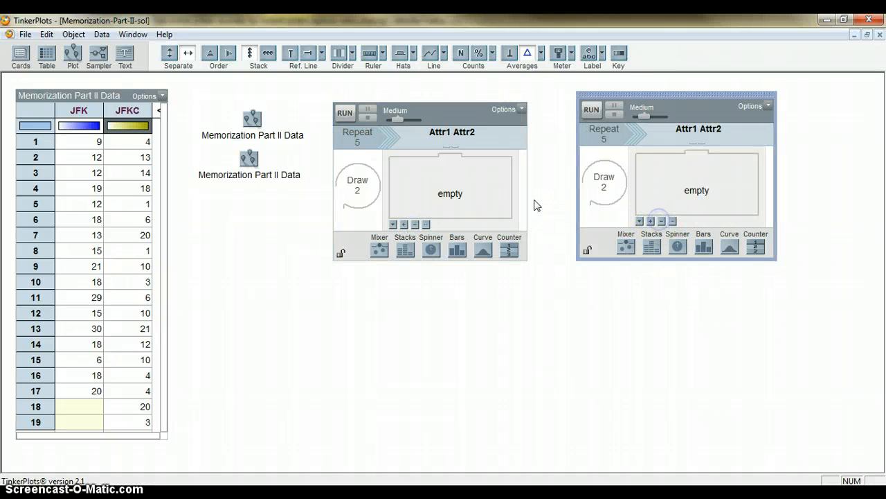
pyautogui.click(359, 189)
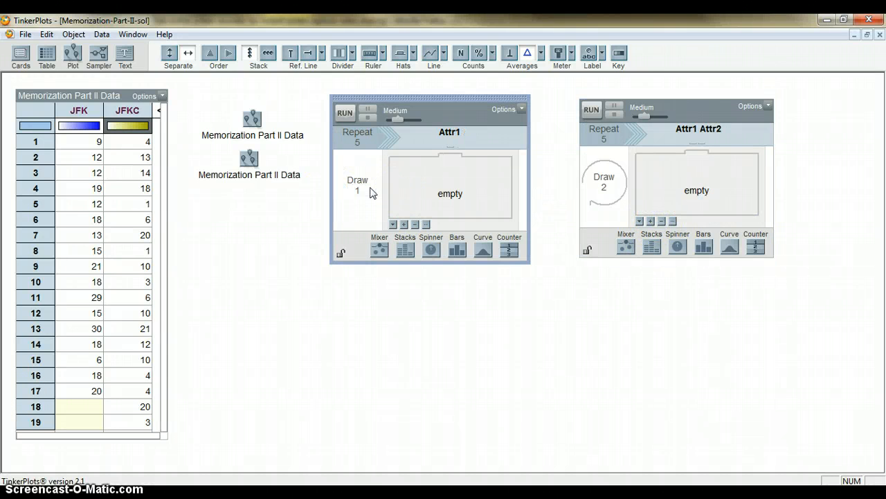
pyautogui.click(606, 185)
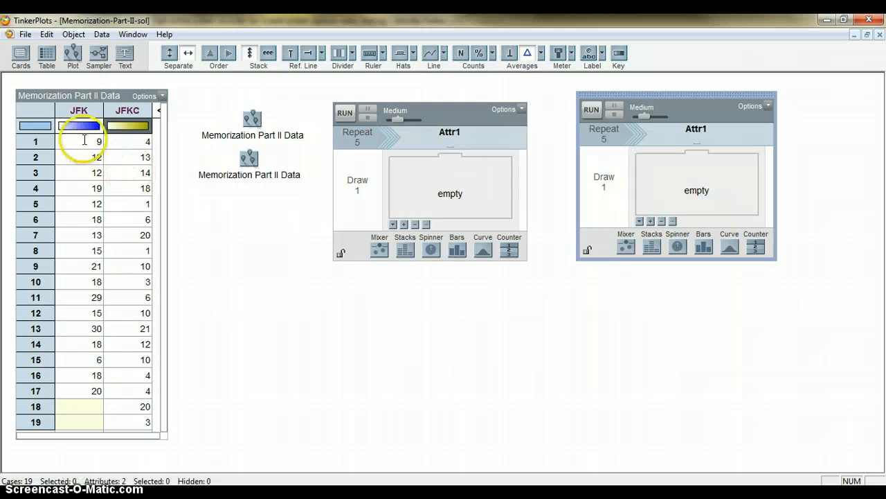
# Step: Copy the JFK attribute from the data table and paste its cases into the first sampler's mixer
pyautogui.click(77, 110)
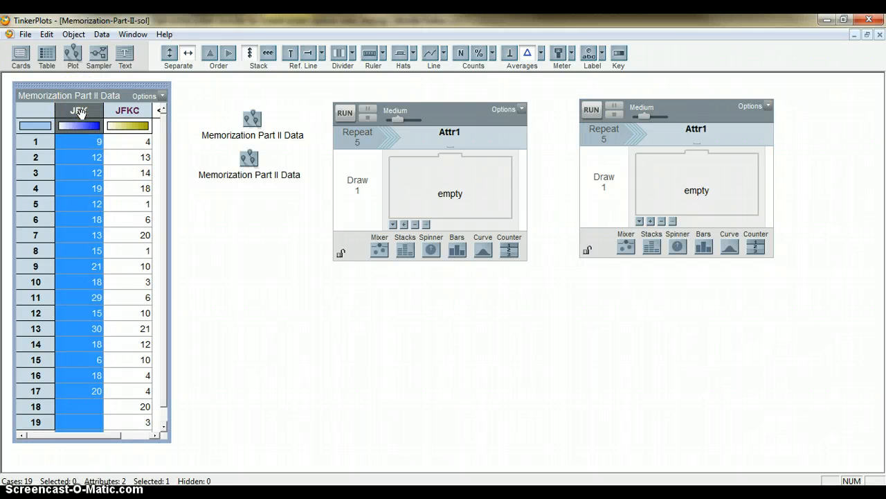
pyautogui.rightClick(81, 111)
pyautogui.click(111, 89)
pyautogui.click(409, 174)
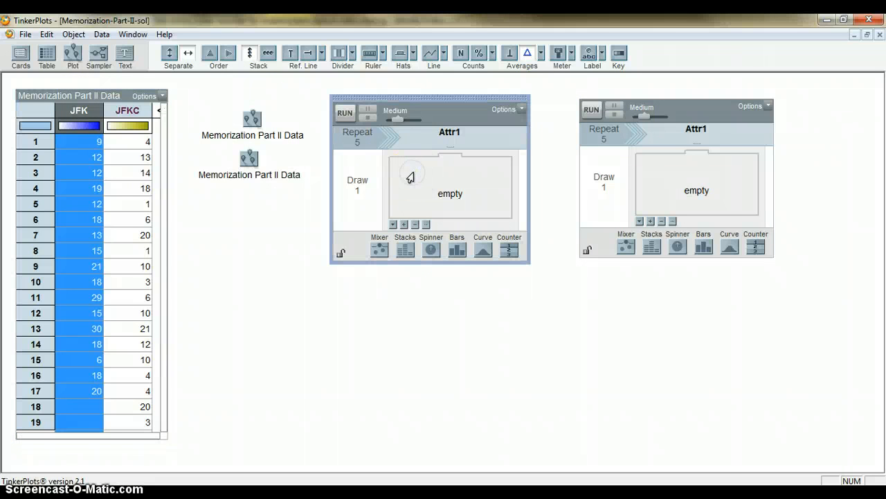
pyautogui.click(53, 35)
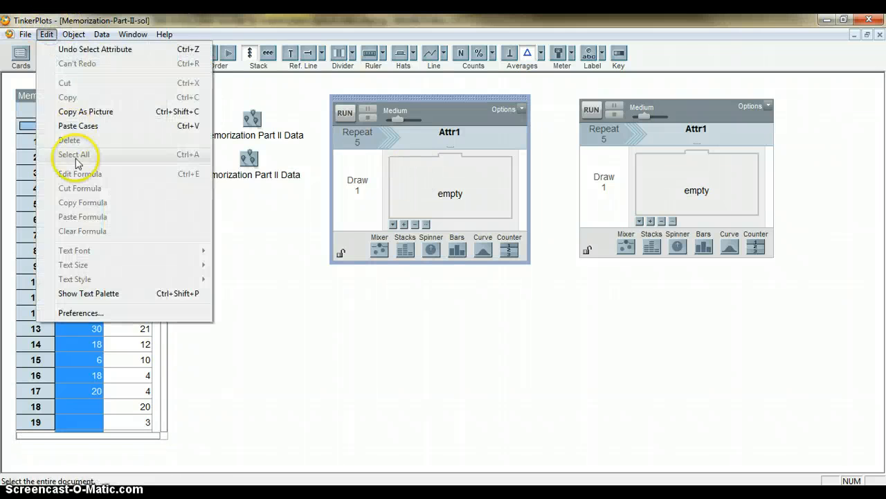
pyautogui.click(78, 126)
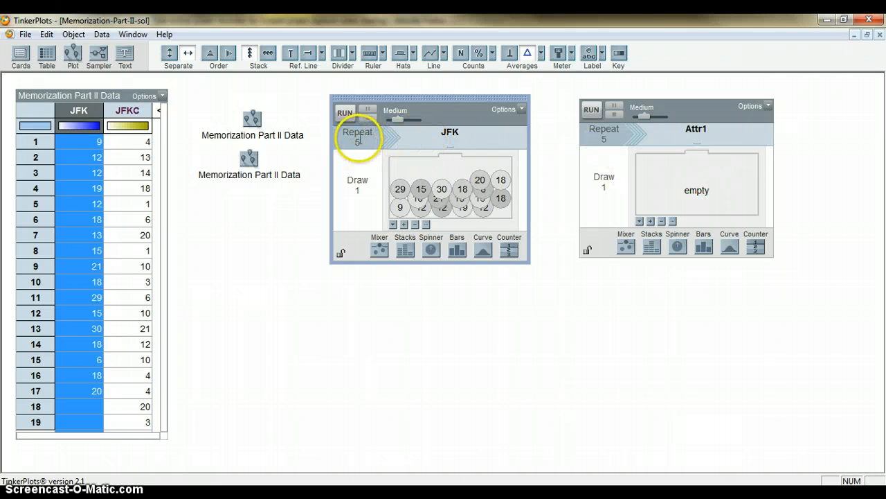
# Step: Set the JFK sampler's repeat count to 17 and check that its mixer draws with replacement
pyautogui.click(107, 142)
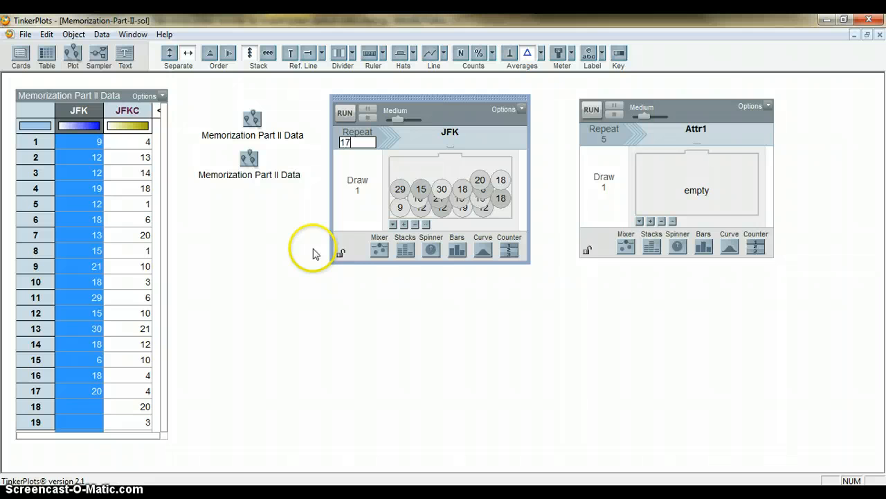
pyautogui.click(392, 225)
pyautogui.moveTo(451, 300)
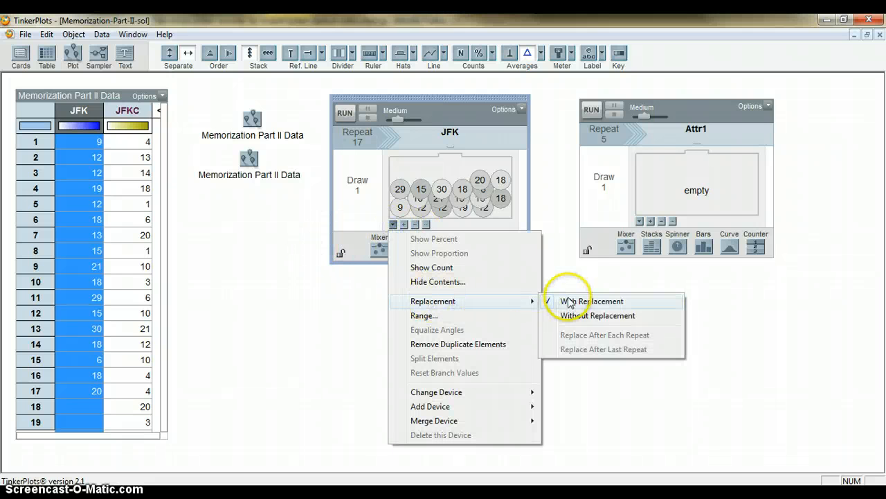
pyautogui.click(554, 258)
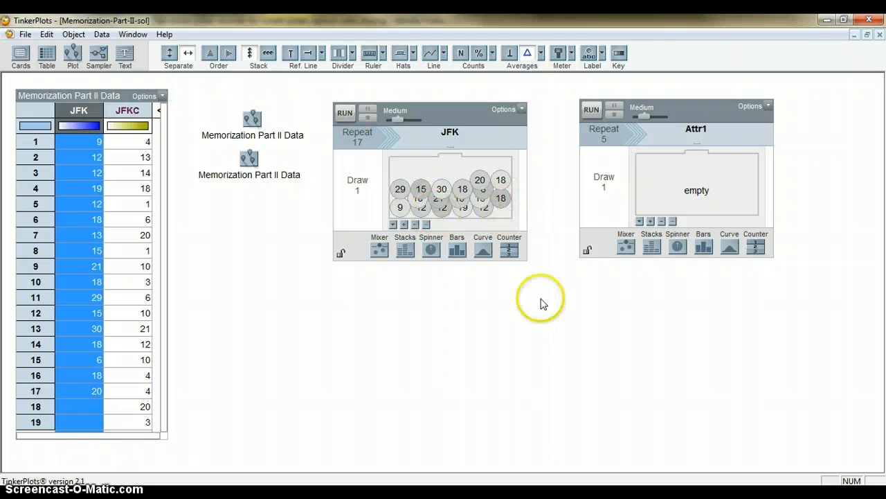
# Step: Copy the JFKC attribute from the data table and paste its cases into the second sampler's mixer
pyautogui.click(657, 174)
pyautogui.click(138, 111)
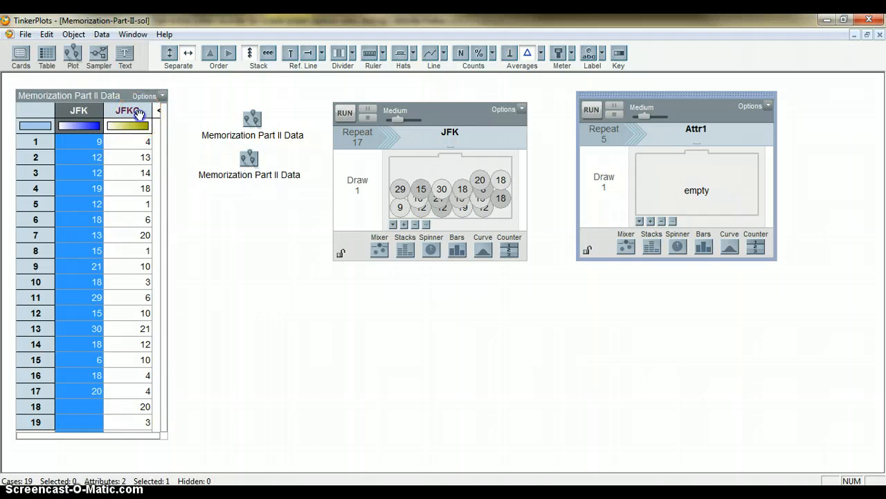
pyautogui.rightClick(138, 113)
pyautogui.click(173, 89)
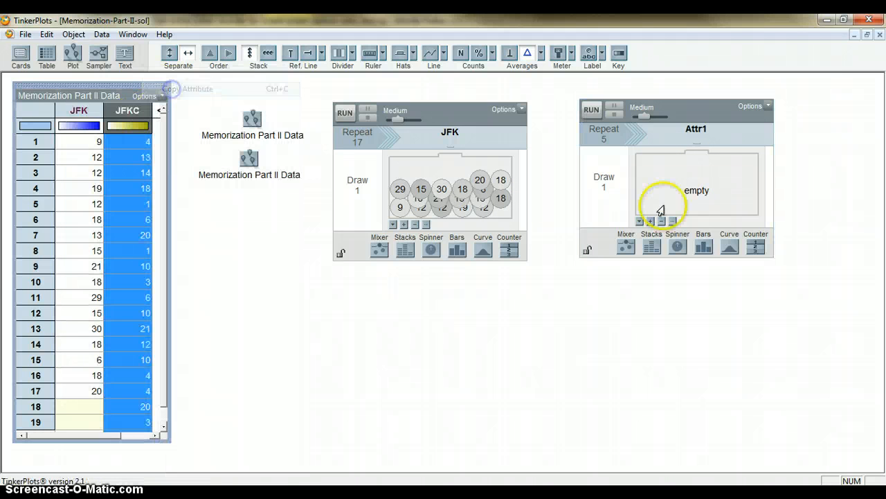
pyautogui.click(647, 174)
pyautogui.click(46, 34)
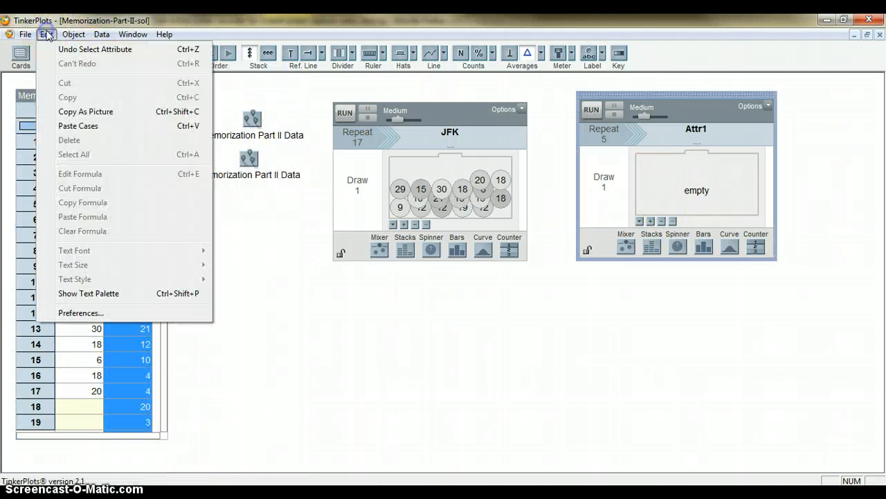
pyautogui.click(69, 125)
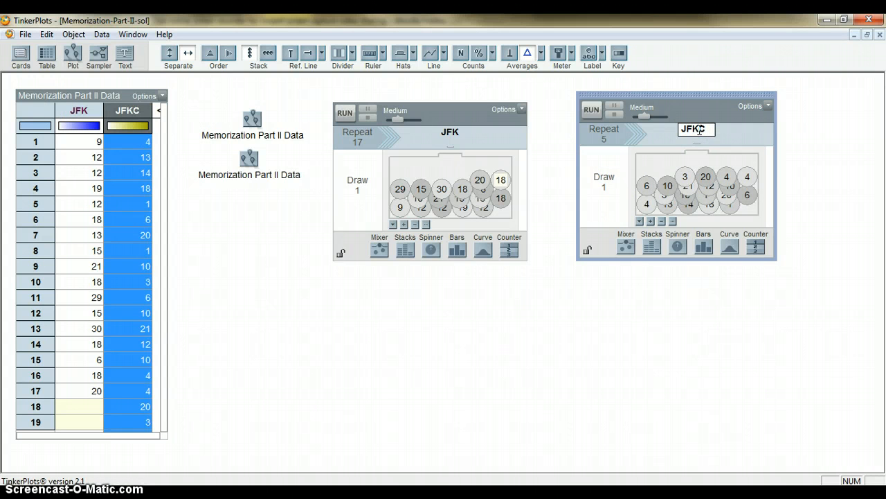
# Step: Configure the JFKC sampler for 19 repeats with replacement and set both samplers' speed to Fastest
pyautogui.click(608, 141)
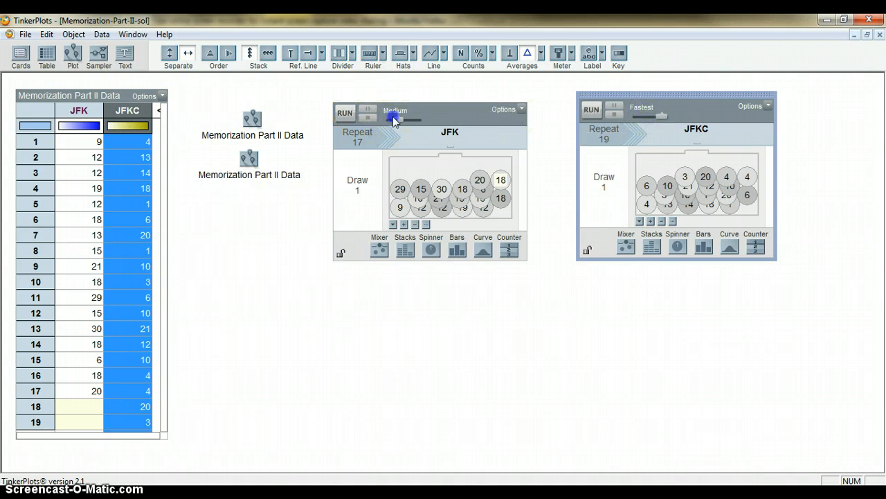
pyautogui.moveTo(393, 119); pyautogui.dragTo(414, 119)
pyautogui.click(640, 221)
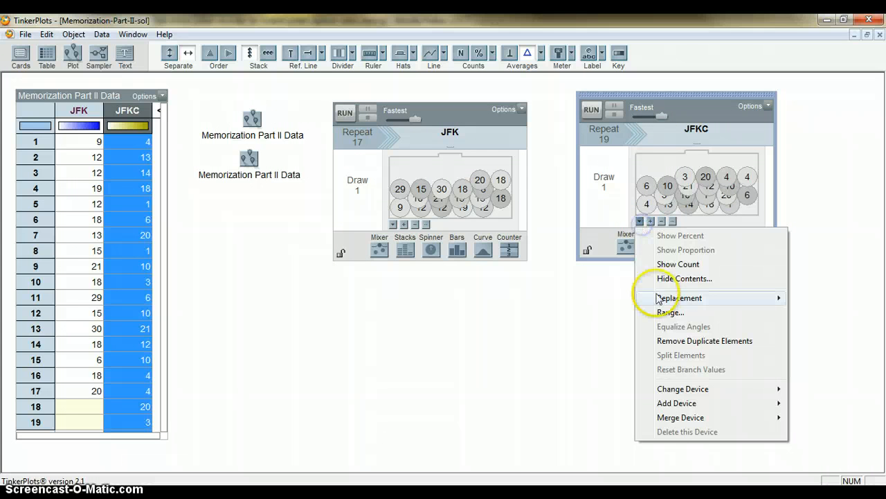
pyautogui.moveTo(658, 298)
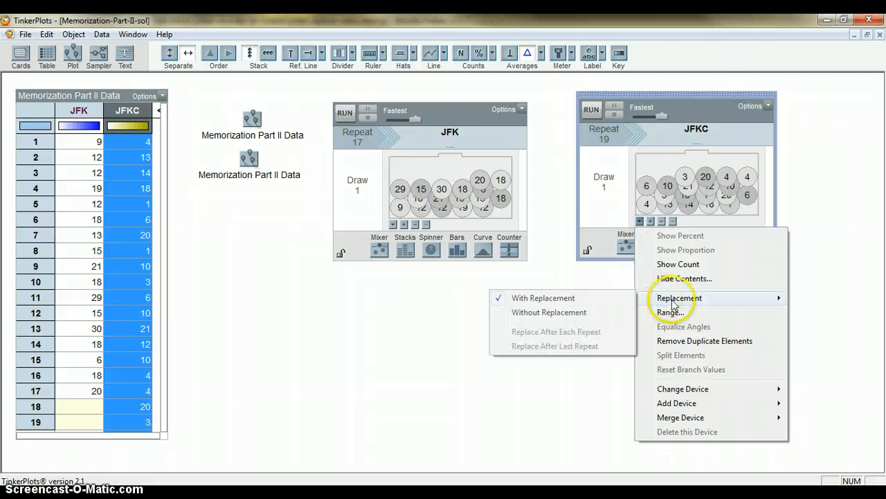
pyautogui.click(560, 209)
pyautogui.click(178, 281)
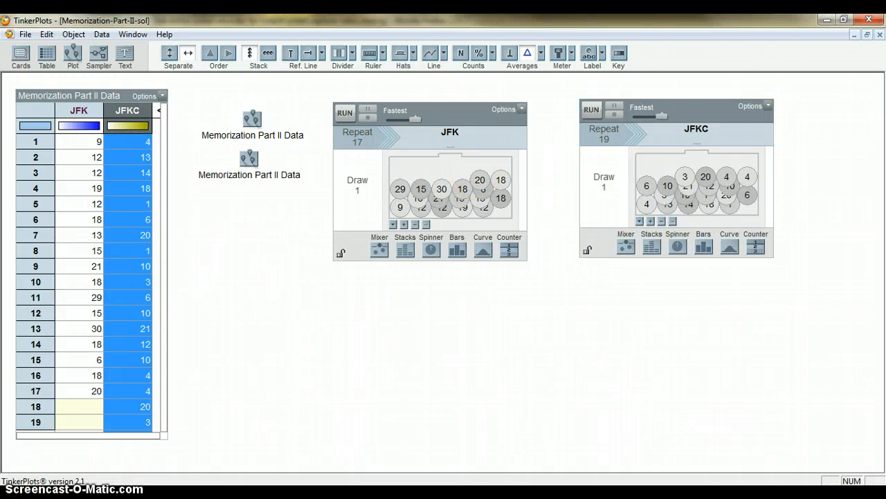
# Step: Run the JFK and JFKC samplers, placing the JFK results table beneath its own sampler
pyautogui.click(345, 113)
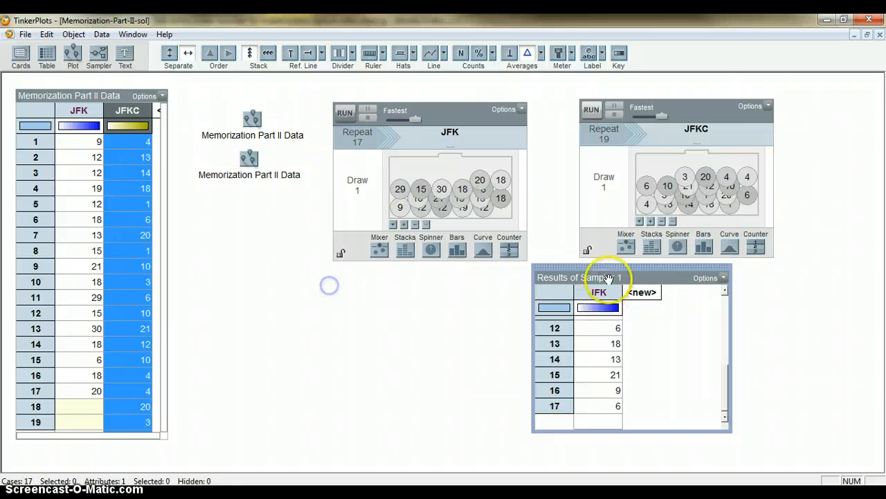
pyautogui.moveTo(608, 279); pyautogui.dragTo(339, 288)
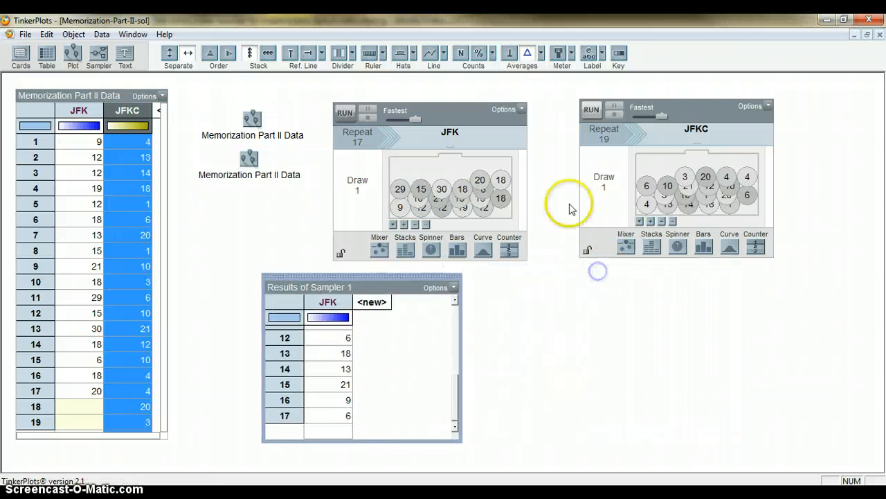
pyautogui.click(592, 112)
pyautogui.click(374, 287)
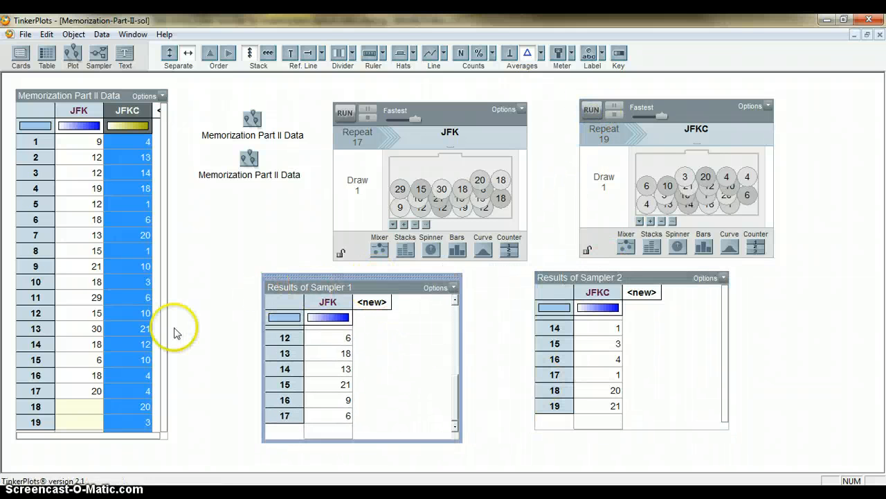
pyautogui.click(119, 95)
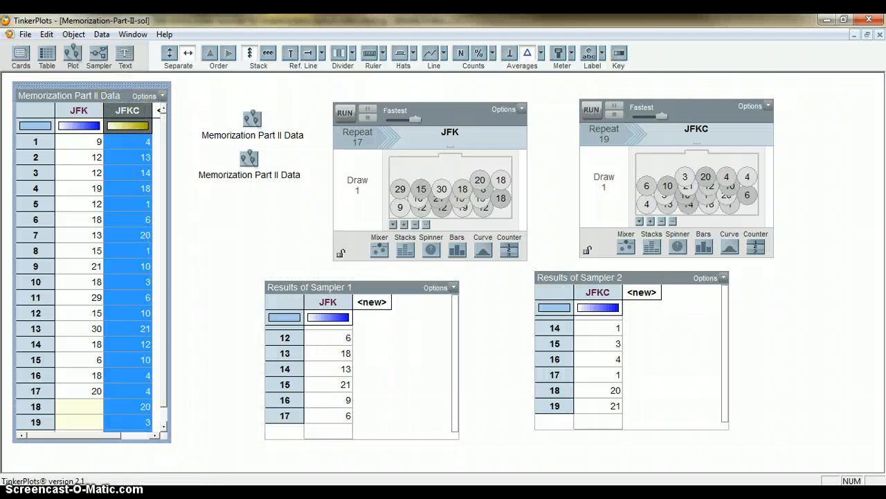
# Step: Collapse the Memorization Part II Data table to an icon and move both sampler results tables into the freed space on the left
pyautogui.moveTo(164, 433); pyautogui.dragTo(4, 24)
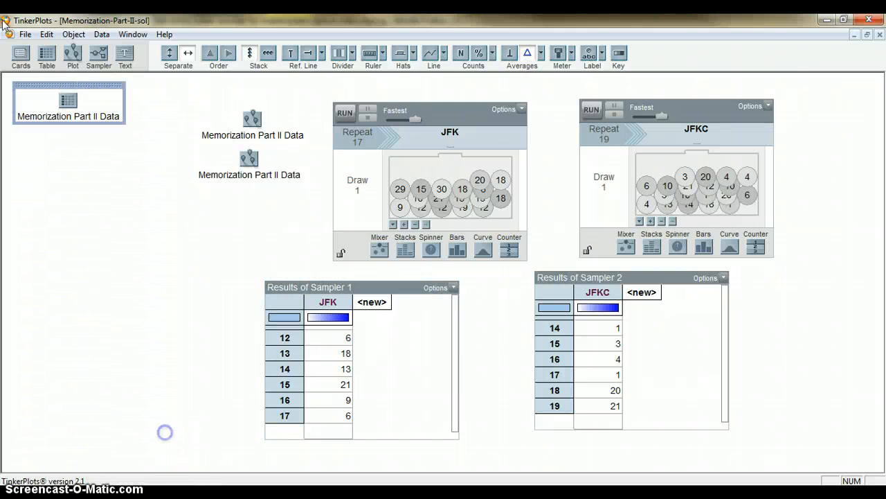
pyautogui.click(402, 300)
pyautogui.moveTo(378, 276); pyautogui.dragTo(142, 250)
pyautogui.click(591, 279)
pyautogui.moveTo(624, 267); pyautogui.dragTo(370, 267)
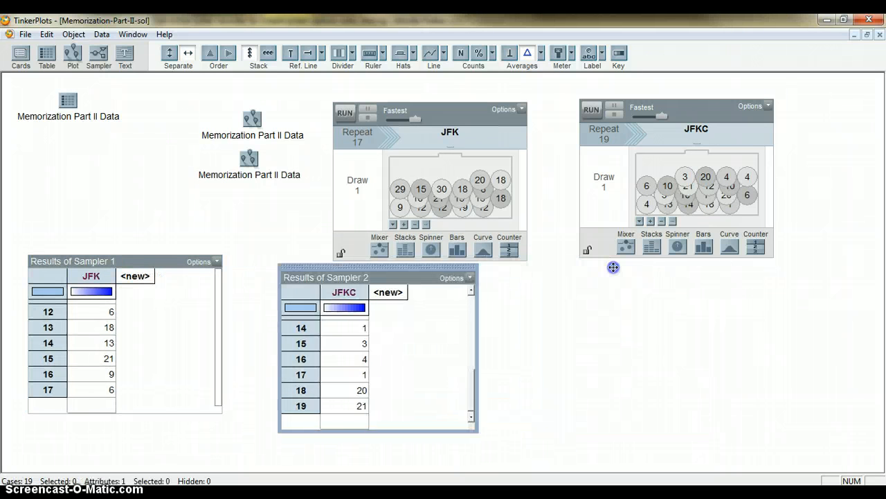
# Step: Plot Sampler 1's JFK results fully separated along a horizontal axis, stack the cases, and show the mean with its numeric value
pyautogui.click(89, 277)
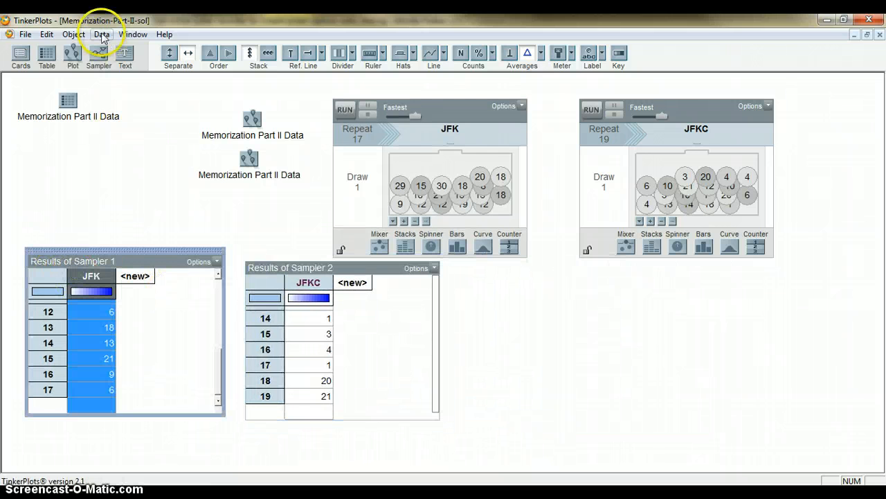
pyautogui.moveTo(421, 304); pyautogui.dragTo(438, 262)
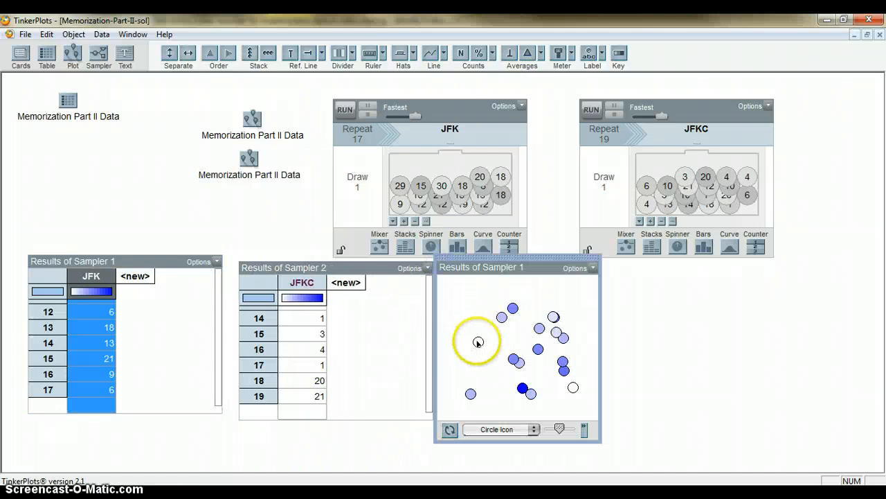
pyautogui.moveTo(477, 342); pyautogui.dragTo(569, 345)
pyautogui.moveTo(474, 362); pyautogui.dragTo(528, 360)
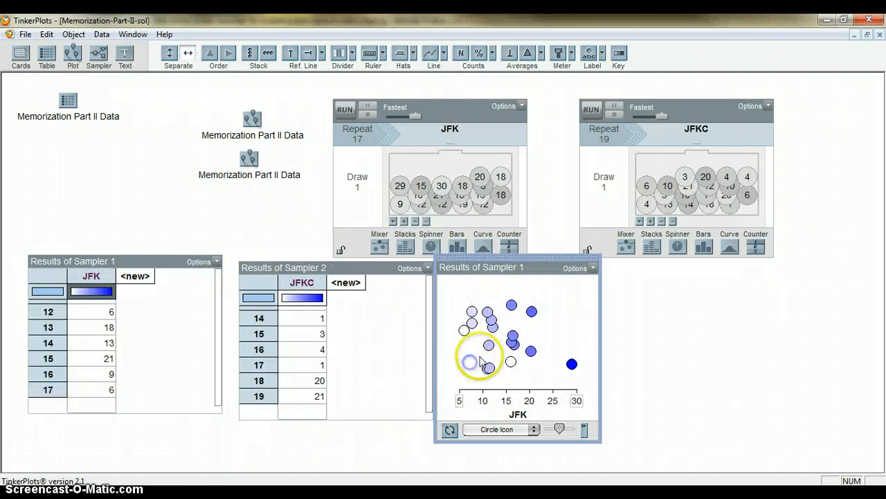
pyautogui.click(259, 60)
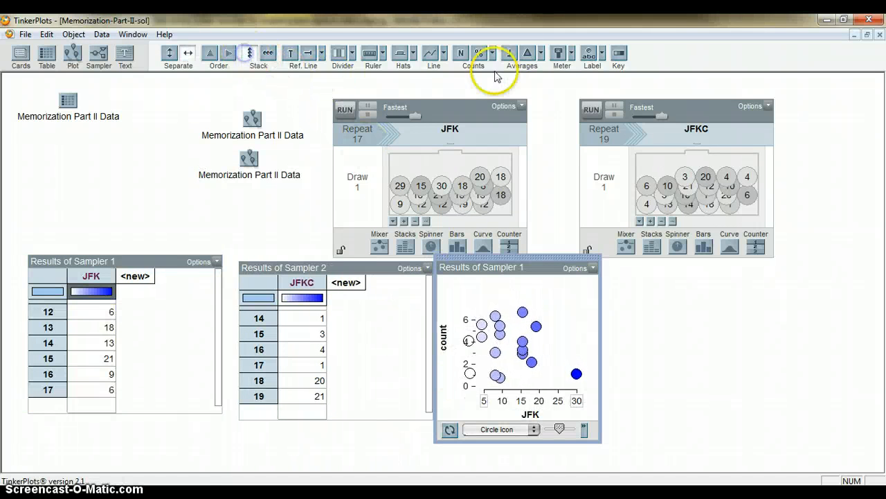
pyautogui.click(528, 53)
pyautogui.click(541, 54)
pyautogui.click(594, 71)
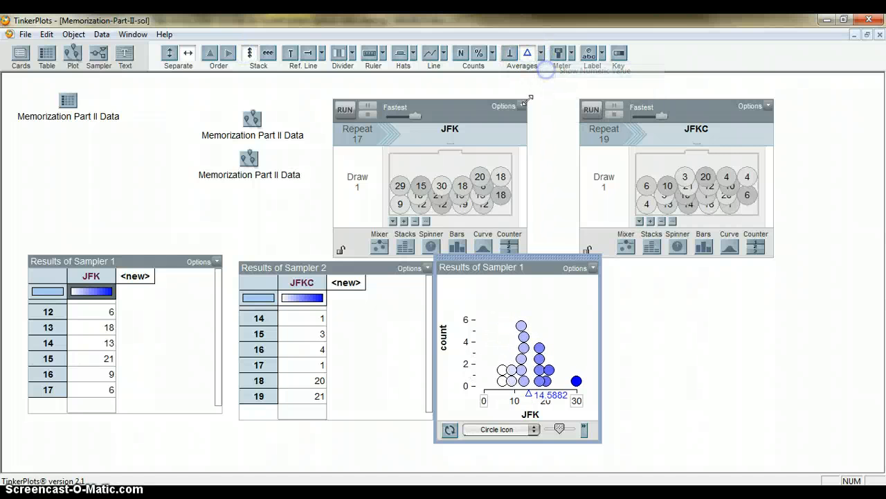
# Step: Plot Sampler 2's JFKC results fully separated along a horizontal axis, stack the cases, and show the mean with its numeric value
pyautogui.click(307, 283)
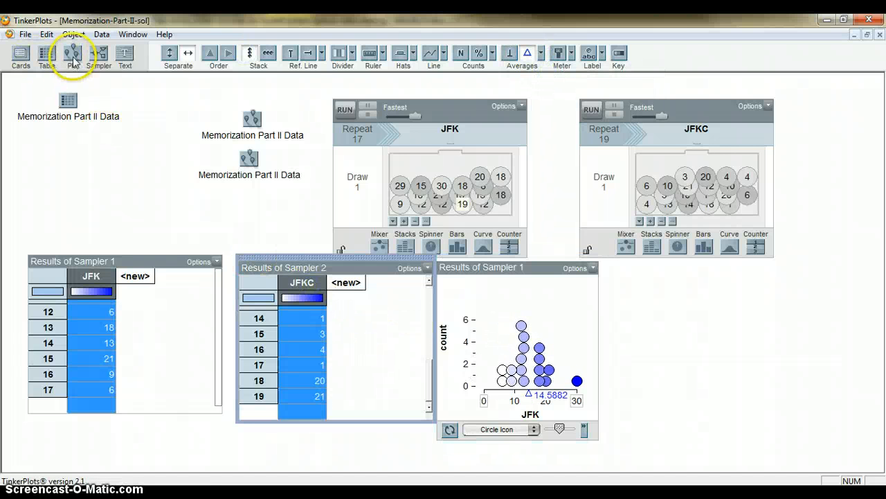
pyautogui.moveTo(622, 266); pyautogui.dragTo(623, 267)
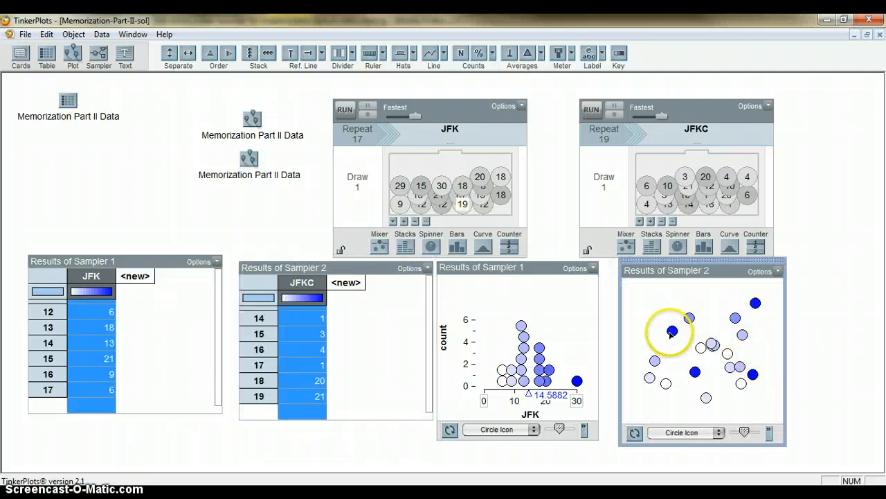
pyautogui.moveTo(672, 331); pyautogui.dragTo(754, 353)
pyautogui.moveTo(647, 357); pyautogui.dragTo(707, 354)
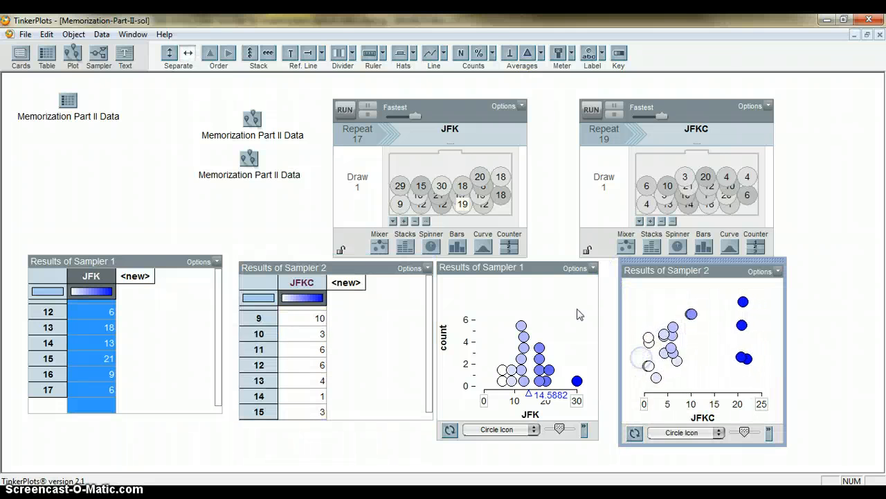
pyautogui.click(249, 53)
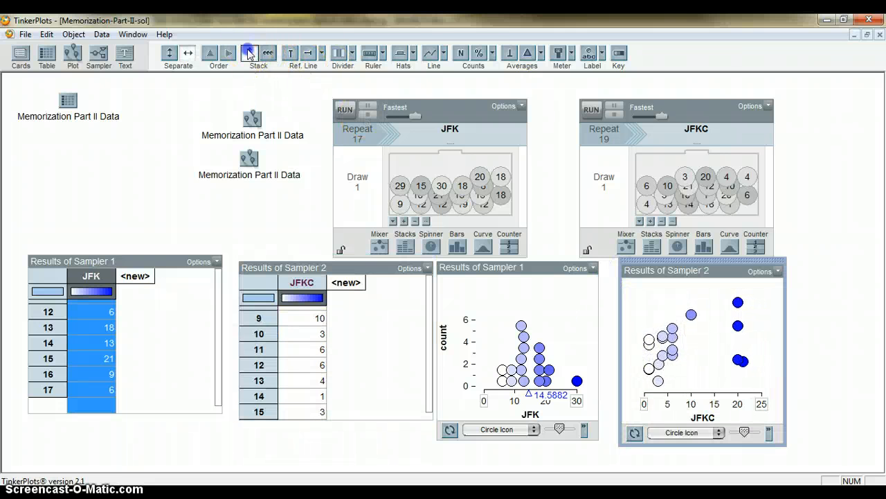
pyautogui.click(541, 53)
pyautogui.click(581, 70)
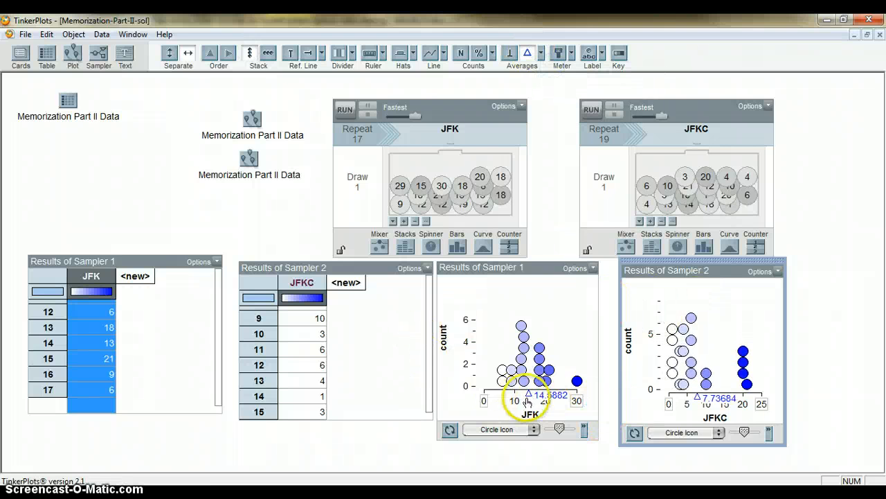
# Step: Collapse both sampler results tables to icons and line them up under the Memorization Part II Data table icon
pyautogui.click(391, 378)
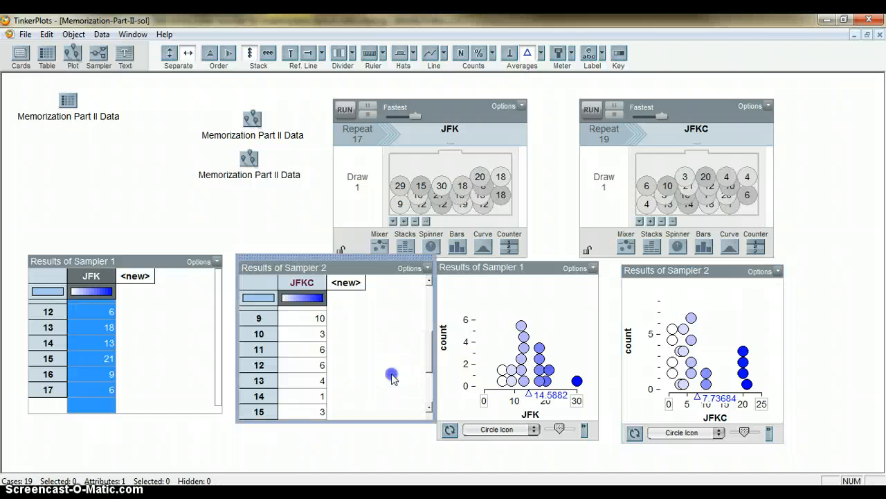
pyautogui.click(429, 418)
pyautogui.click(191, 331)
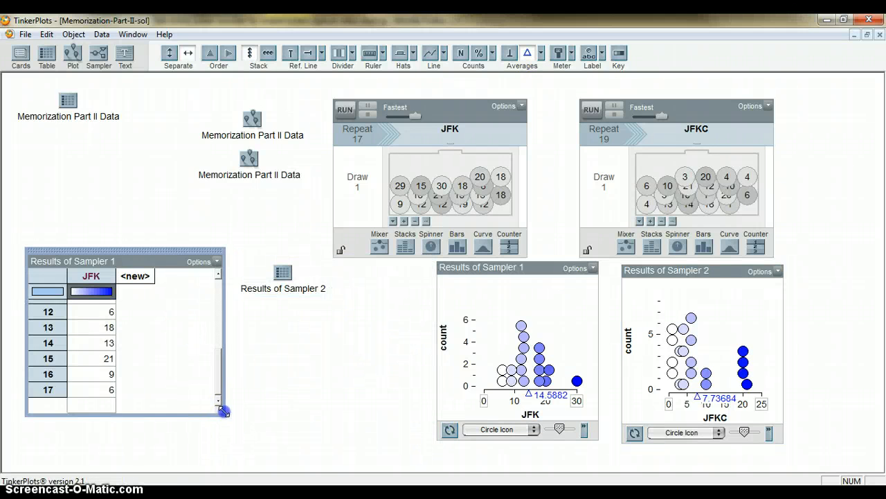
pyautogui.click(223, 411)
pyautogui.moveTo(82, 260); pyautogui.dragTo(72, 132)
pyautogui.click(278, 270)
pyautogui.moveTo(328, 276); pyautogui.dragTo(99, 181)
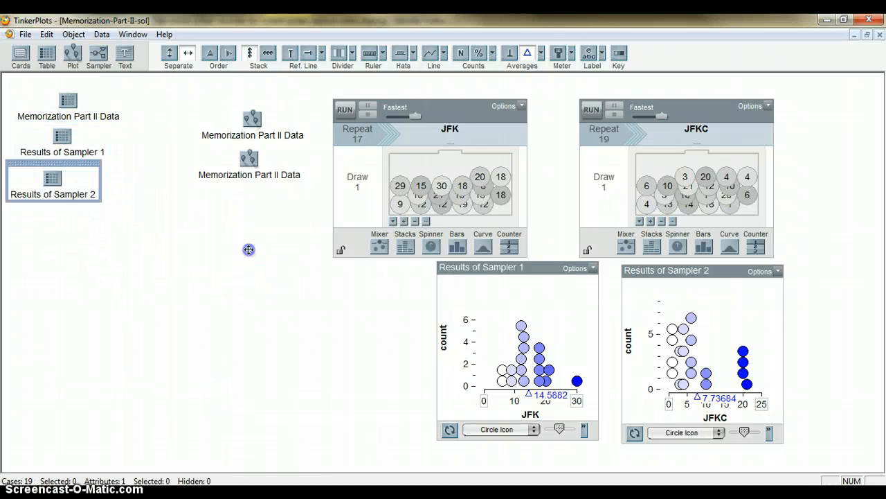
# Step: Collect the mean as a statistic from the JFK results plot and place its history table below the table icons
pyautogui.click(230, 361)
pyautogui.rightClick(531, 392)
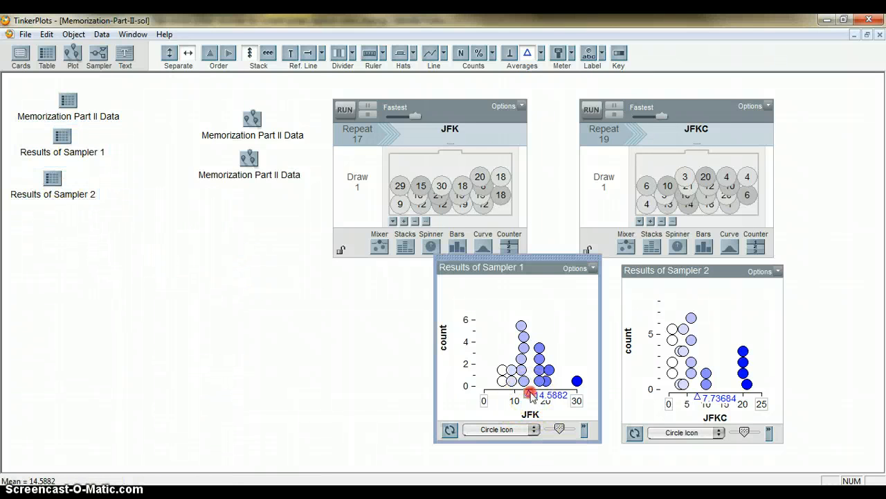
pyautogui.click(554, 320)
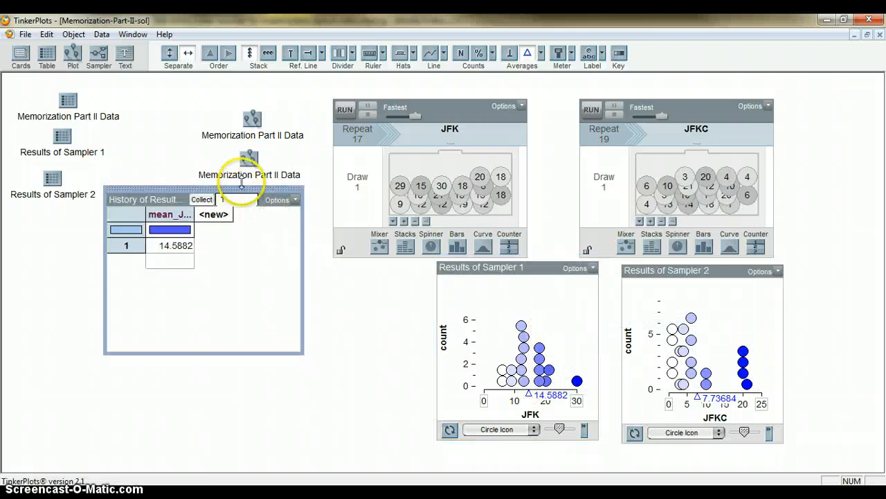
pyautogui.moveTo(241, 189); pyautogui.dragTo(164, 227)
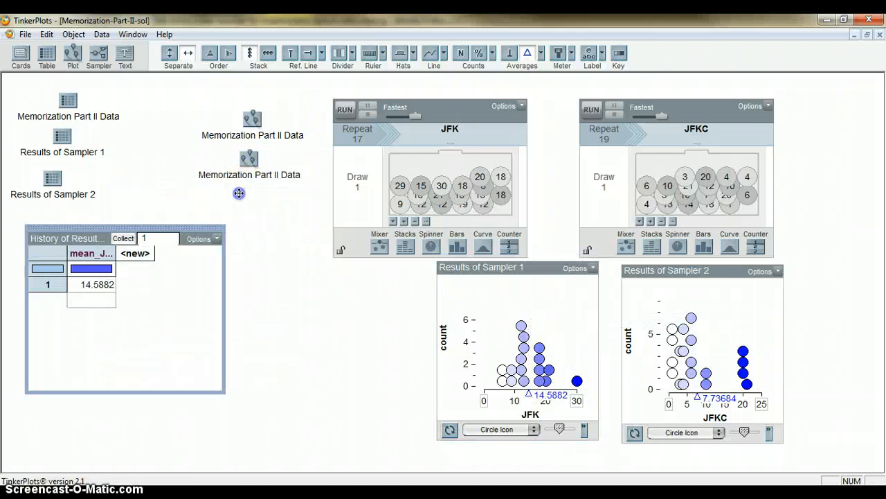
# Step: Collect the mean as a statistic from the JFKC results plot and place its history table beside the JFK history table
pyautogui.rightClick(696, 397)
pyautogui.click(685, 325)
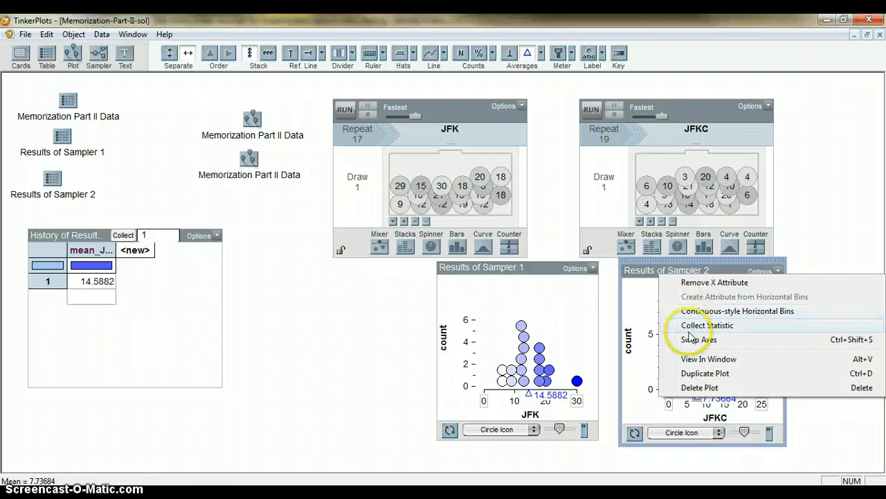
pyautogui.moveTo(279, 272); pyautogui.dragTo(290, 254)
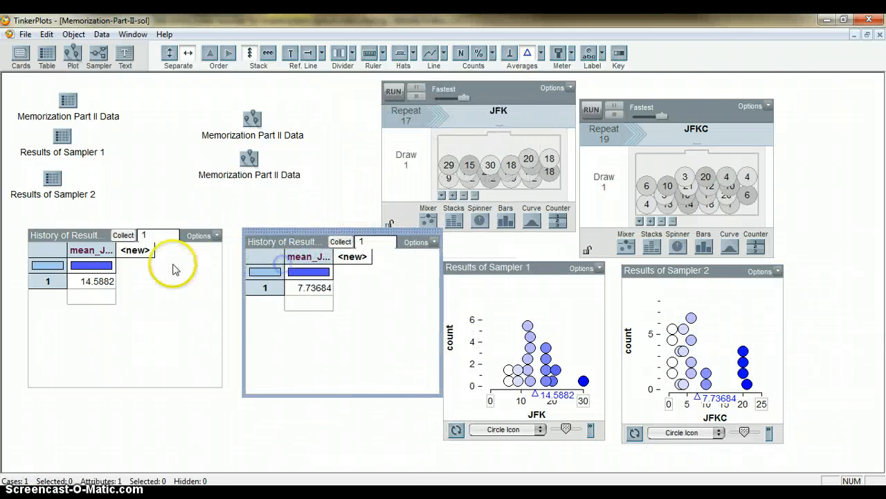
pyautogui.click(163, 286)
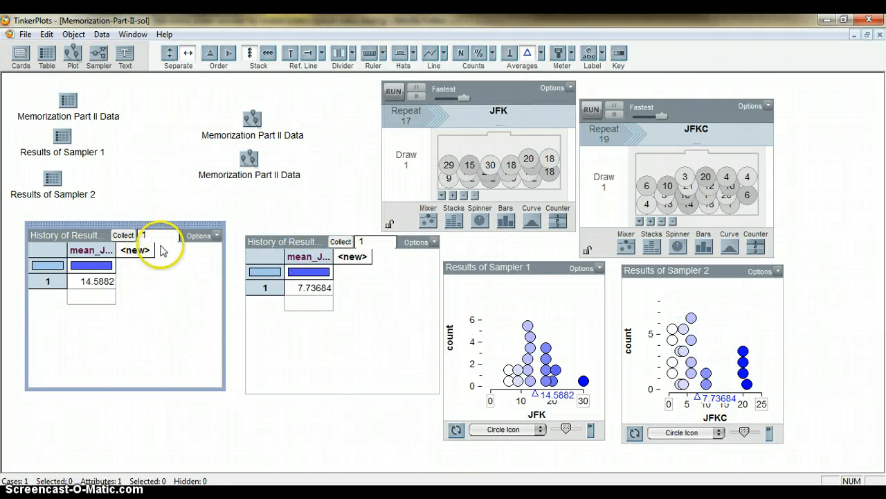
# Step: Collapse the two sampler results plots and the JFK and JFKC samplers to icons
pyautogui.click(554, 282)
pyautogui.click(592, 429)
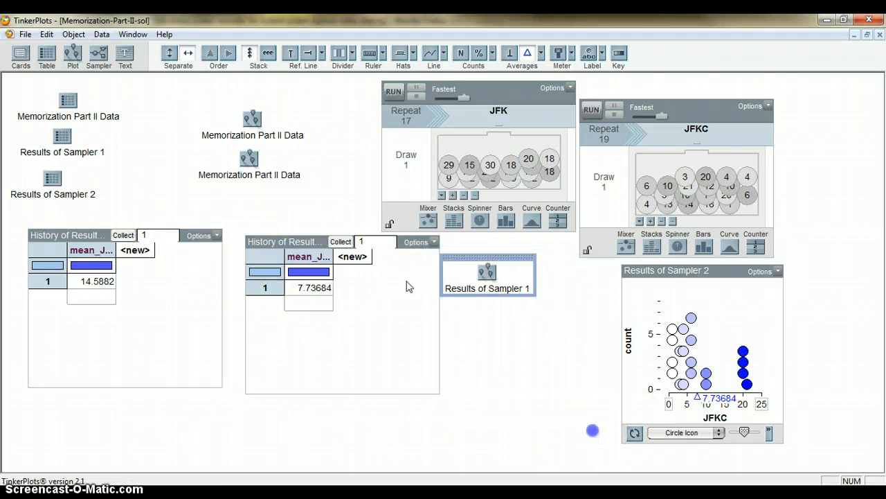
pyautogui.click(659, 301)
pyautogui.click(784, 443)
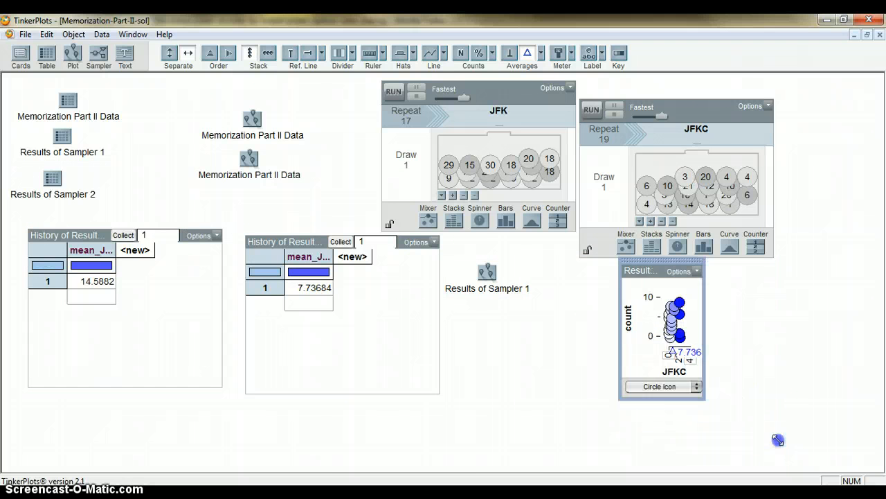
pyautogui.click(740, 208)
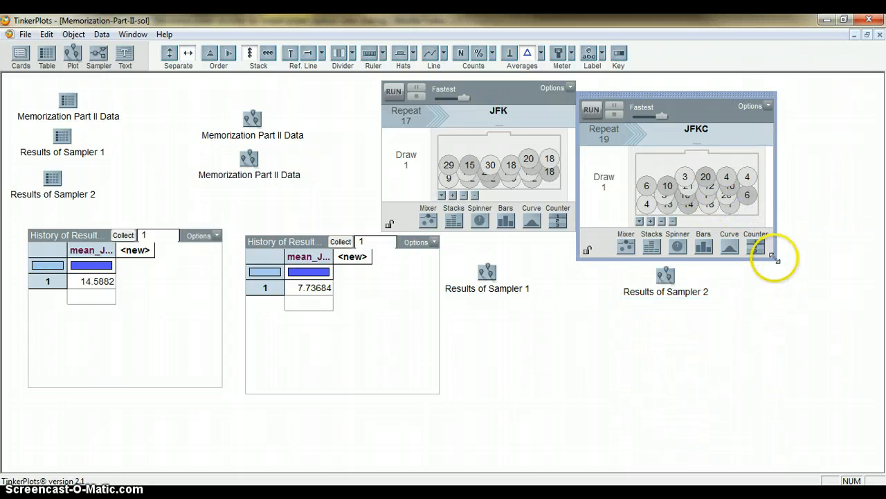
pyautogui.click(777, 254)
pyautogui.click(526, 119)
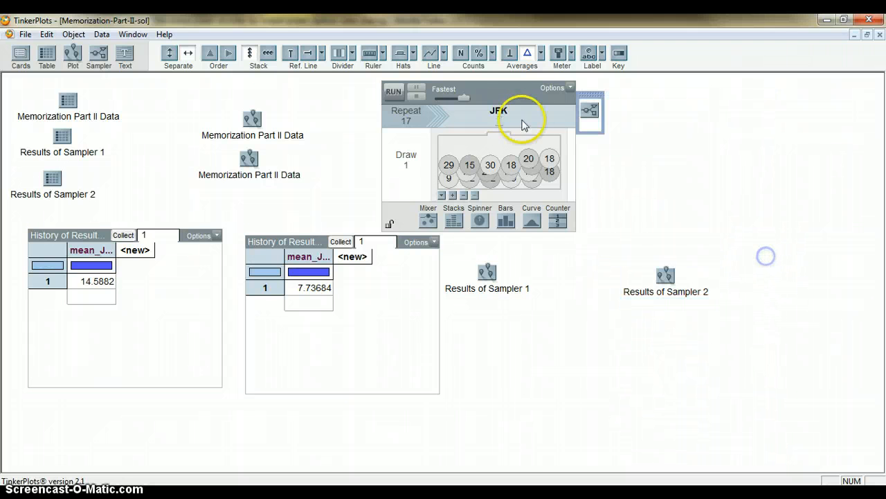
pyautogui.click(575, 229)
# Step: Turn off animation for the JFK means history collection and collect 499 more measures
pyautogui.click(150, 326)
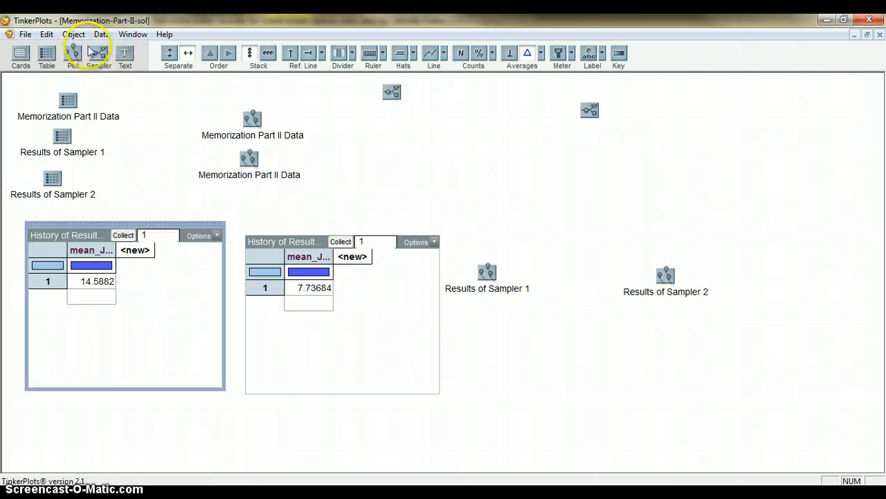
pyautogui.click(74, 35)
pyautogui.click(121, 162)
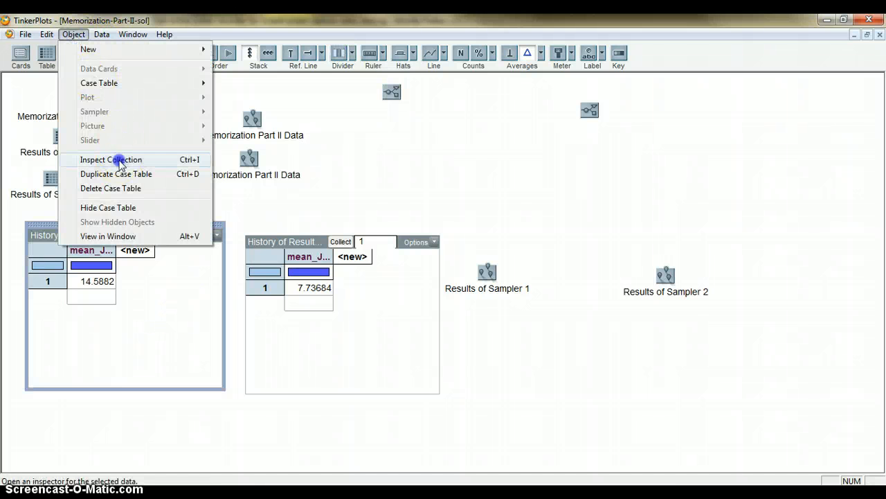
pyautogui.click(200, 130)
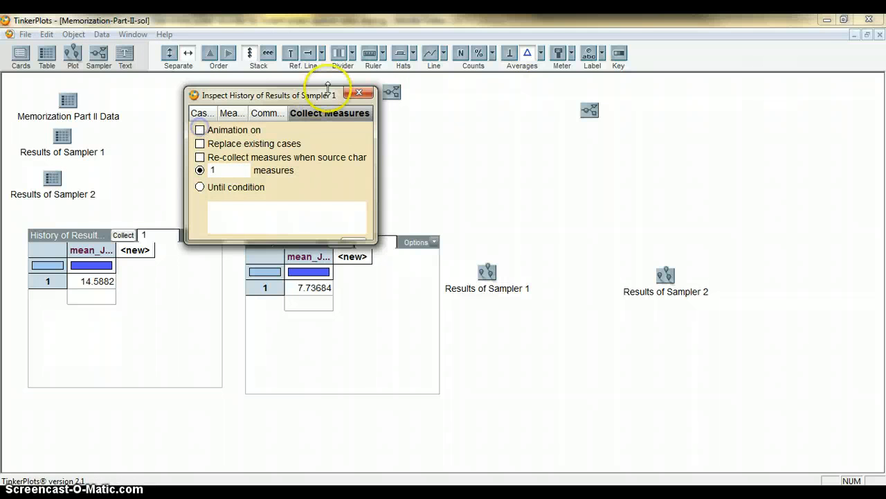
pyautogui.click(359, 92)
pyautogui.click(159, 233)
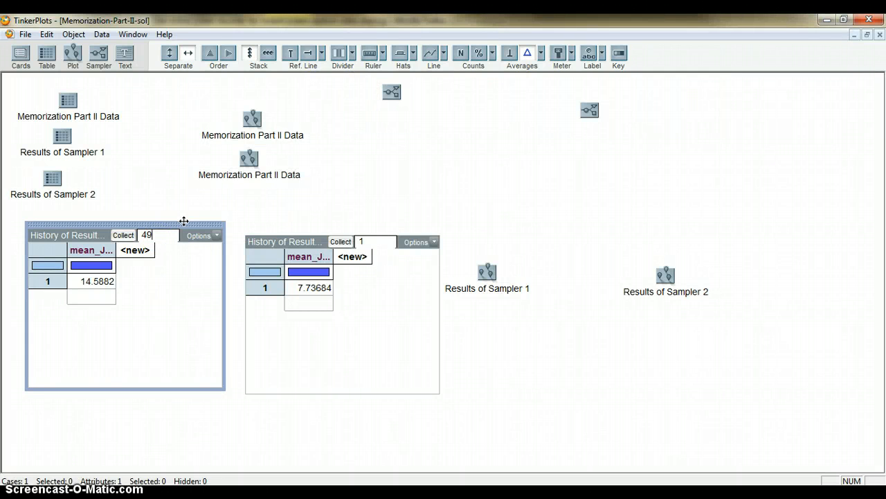
pyautogui.click(122, 235)
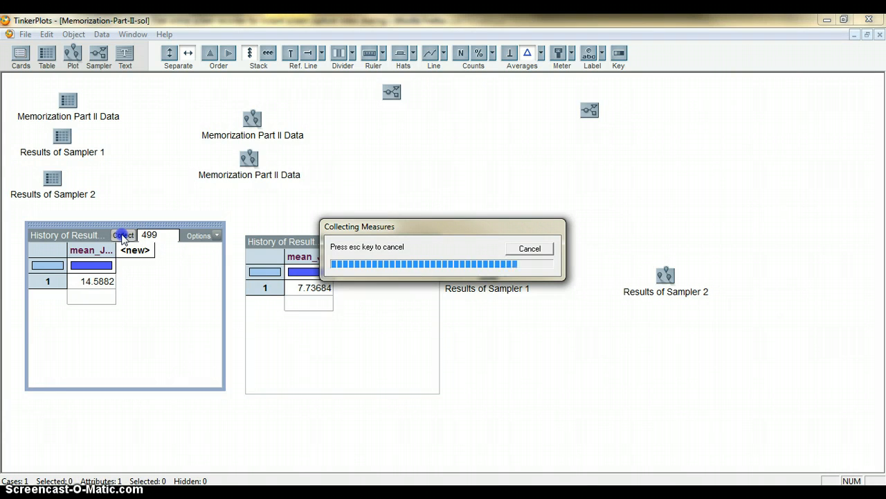
# Step: Turn off animation for the JFKC means history collection and collect 499 more measures
pyautogui.click(358, 298)
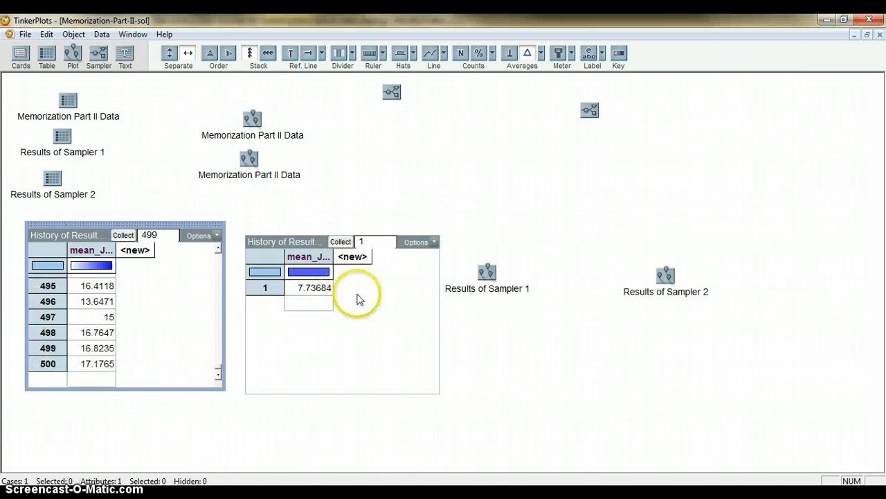
pyautogui.click(74, 35)
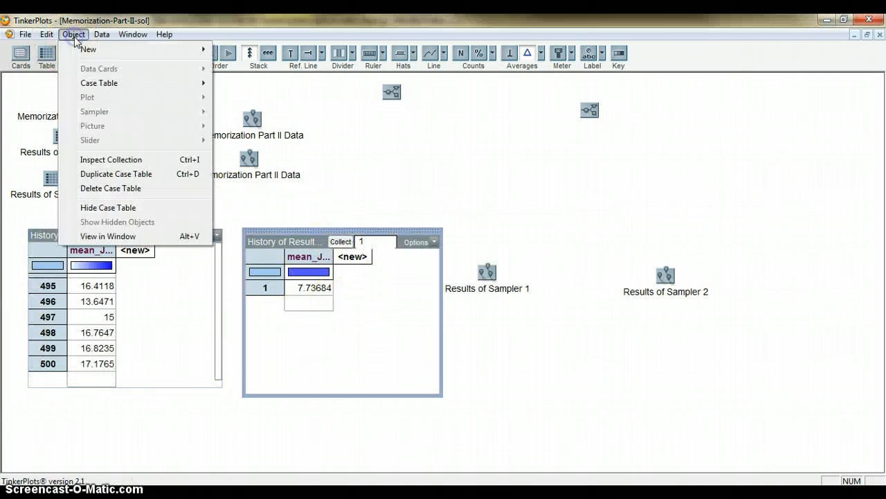
pyautogui.click(128, 164)
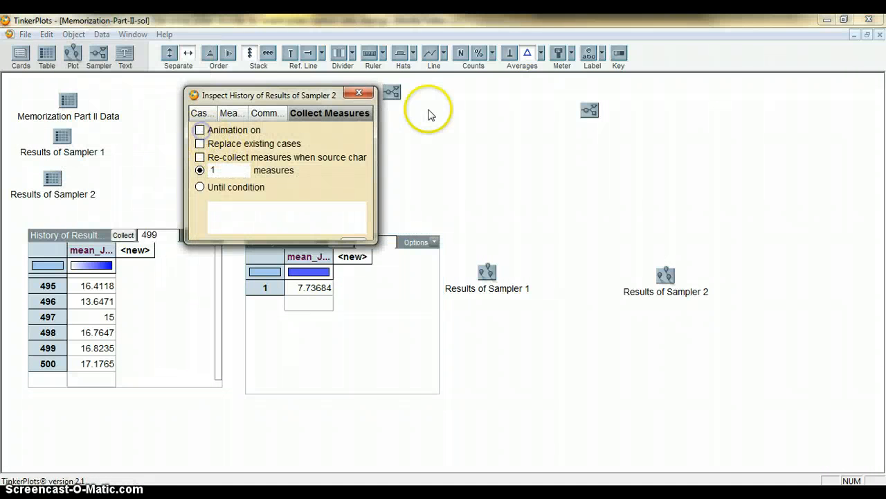
pyautogui.click(359, 93)
pyautogui.click(374, 244)
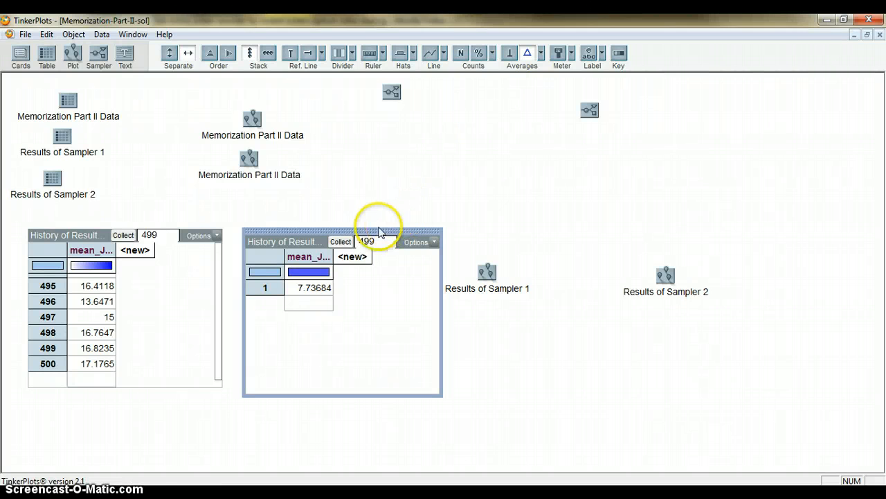
pyautogui.click(335, 241)
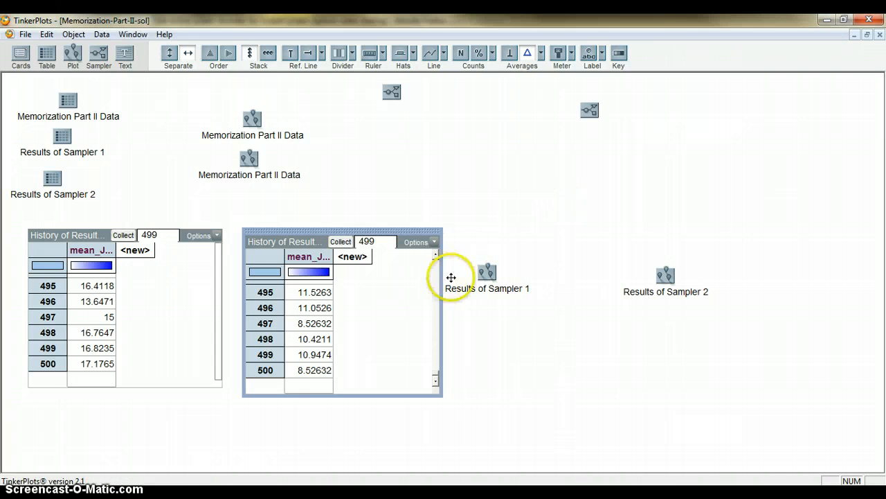
# Step: Move the Results of Sampler 1 and Results of Sampler 2 plot icons up near their sampler icons
pyautogui.click(480, 269)
pyautogui.moveTo(480, 269); pyautogui.dragTo(481, 132)
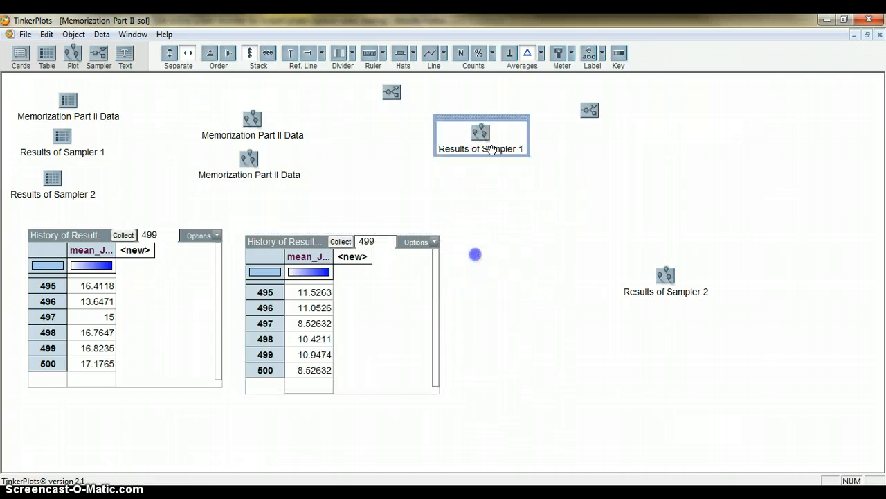
pyautogui.click(666, 276)
pyautogui.moveTo(665, 260); pyautogui.dragTo(631, 123)
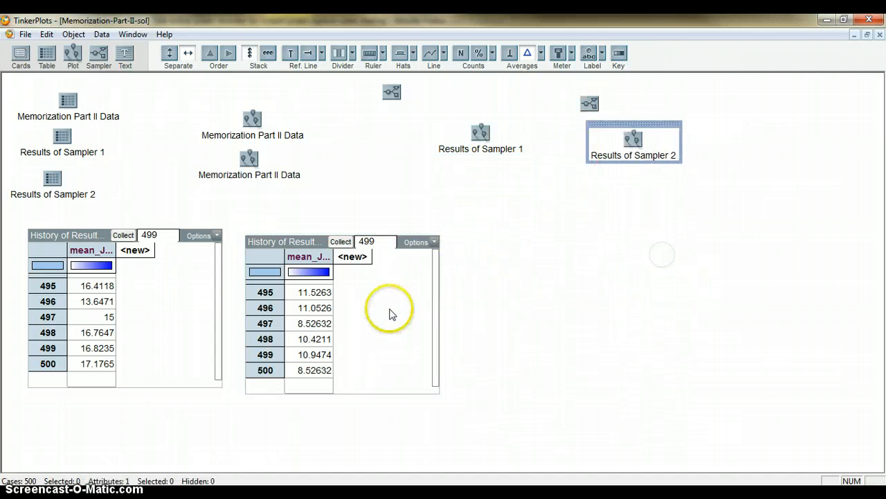
# Step: Add a new empty case table in the open area beside the history tables, with an attribute named mean_difference
pyautogui.click(526, 310)
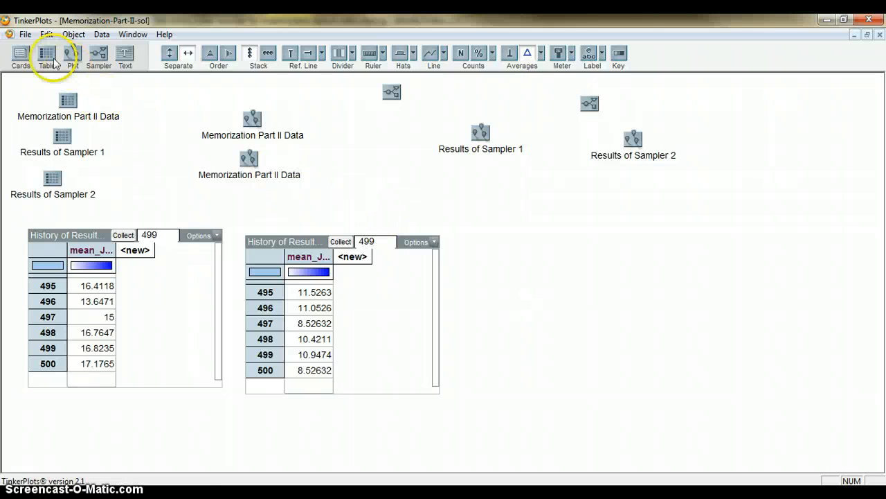
pyautogui.moveTo(461, 247); pyautogui.dragTo(477, 237)
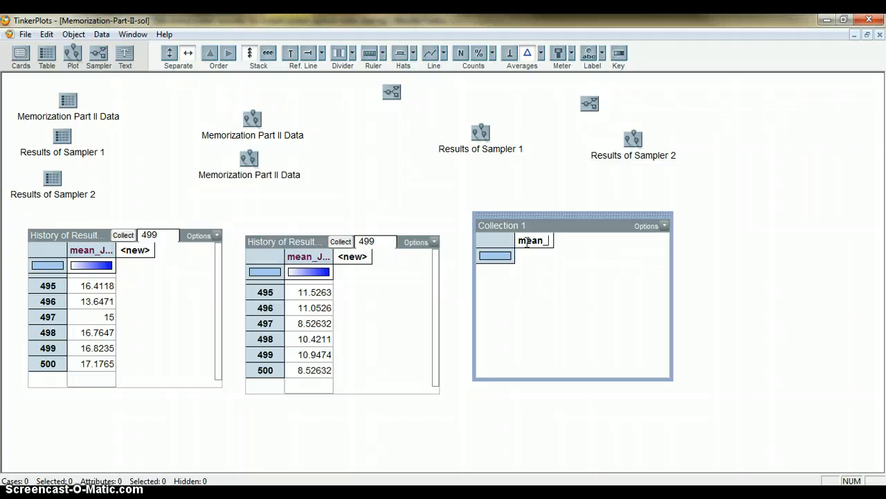
pyautogui.press('Return')
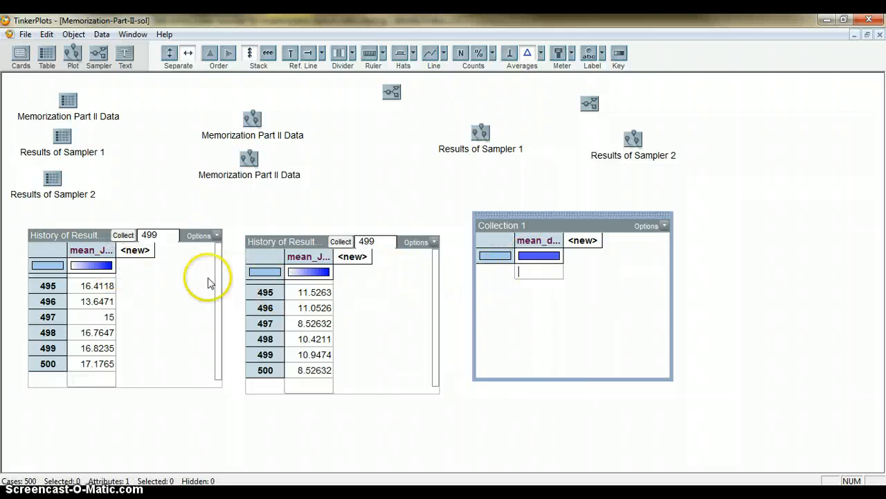
# Step: Copy the mean_JFK attribute from the Sampler 1 history table and paste it into the Collection 1 table
pyautogui.click(90, 252)
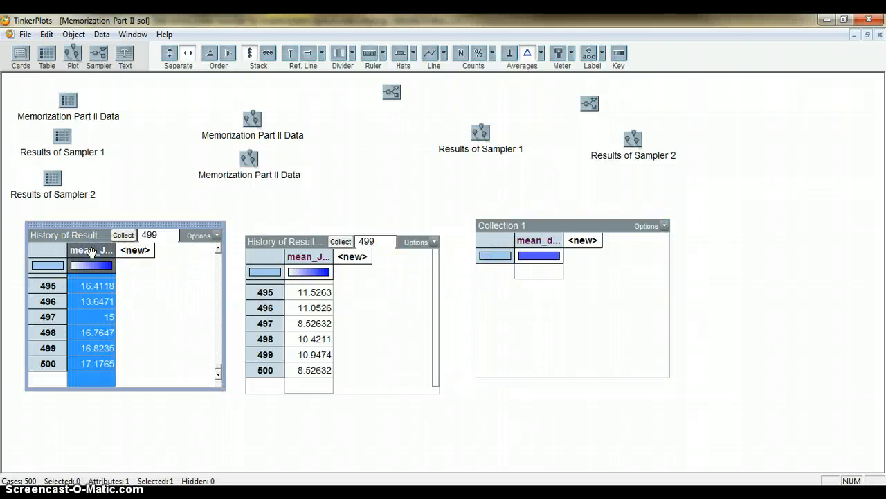
pyautogui.rightClick(91, 253)
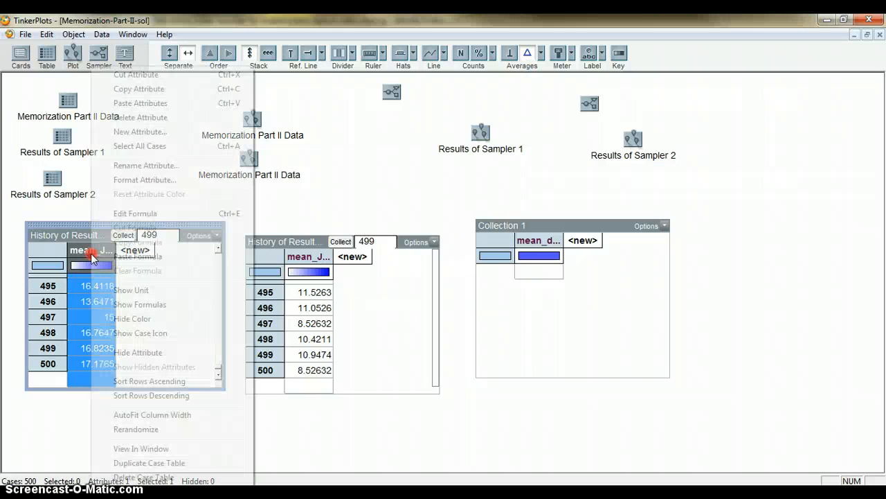
pyautogui.click(138, 90)
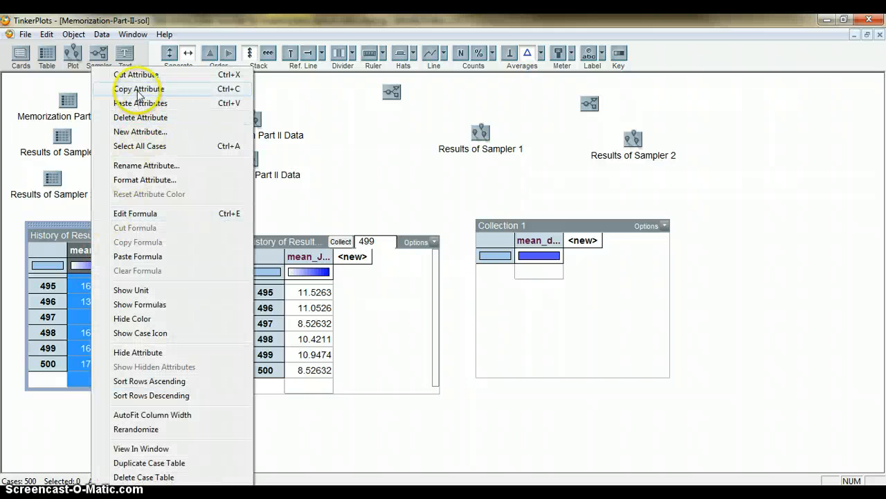
pyautogui.click(532, 243)
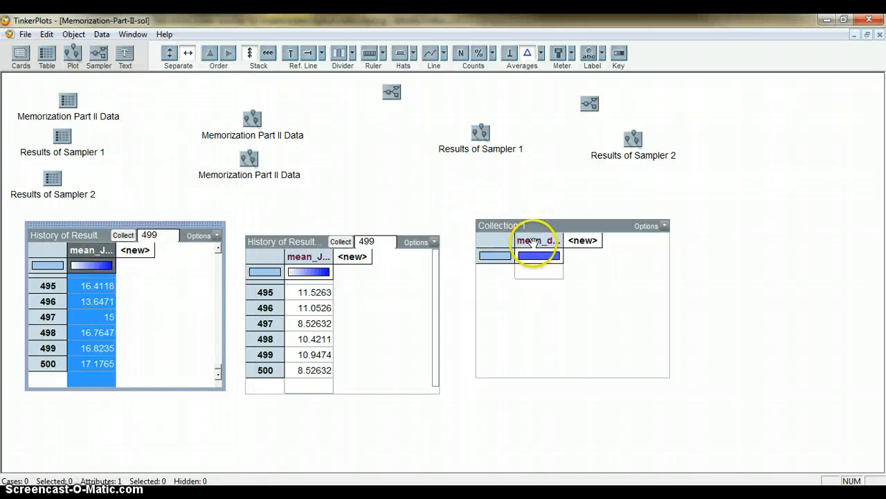
pyautogui.click(531, 241)
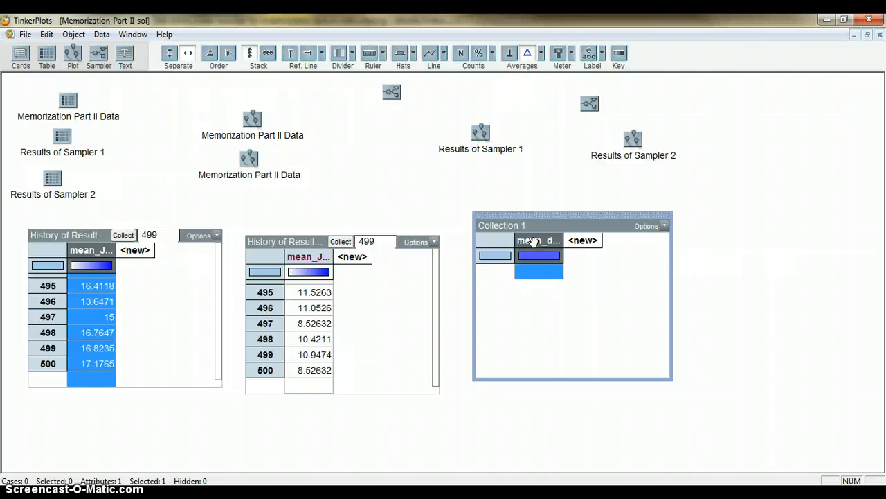
pyautogui.rightClick(532, 241)
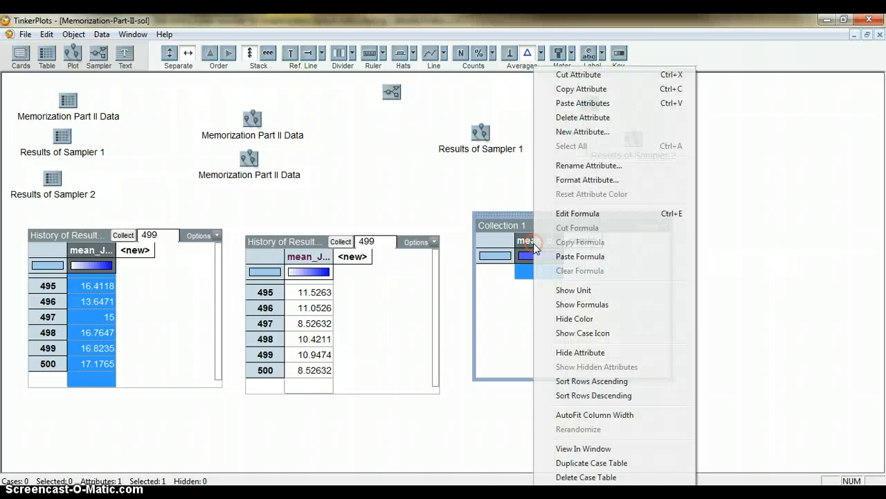
pyautogui.click(575, 106)
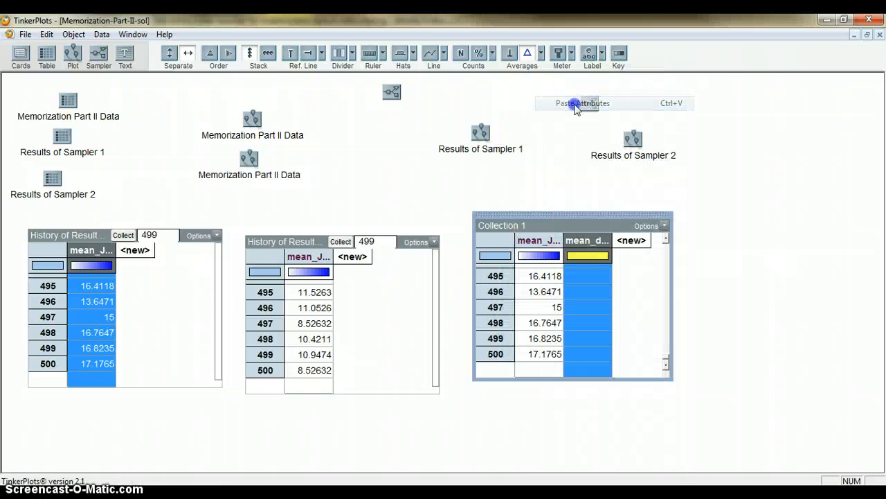
# Step: Copy the mean_JFKC attribute from the Sampler 2 history table and paste it into the Collection 1 table
pyautogui.click(307, 257)
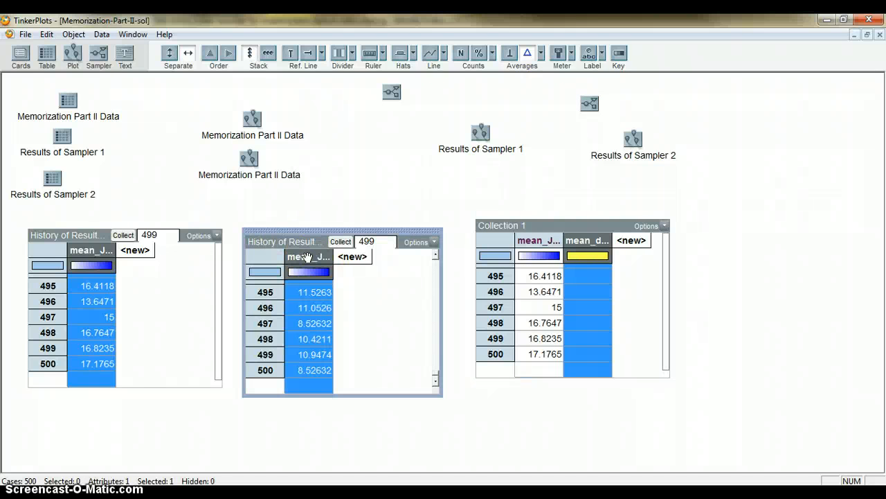
pyautogui.rightClick(308, 262)
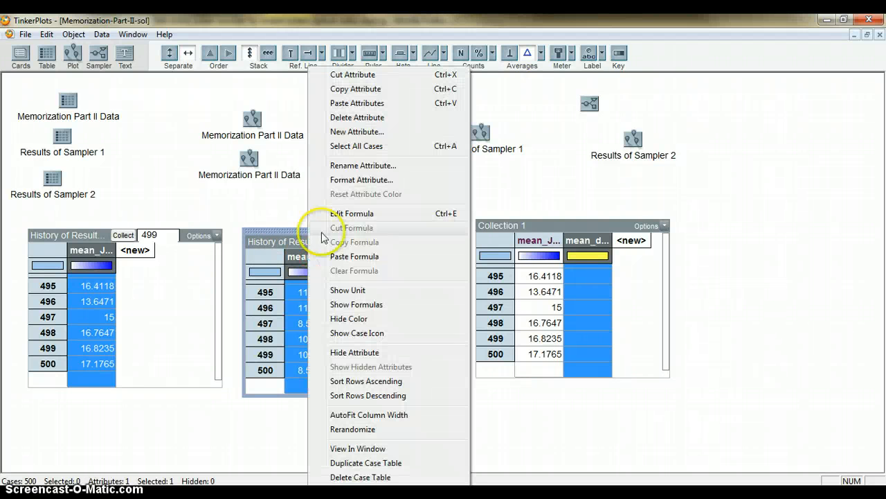
pyautogui.click(347, 91)
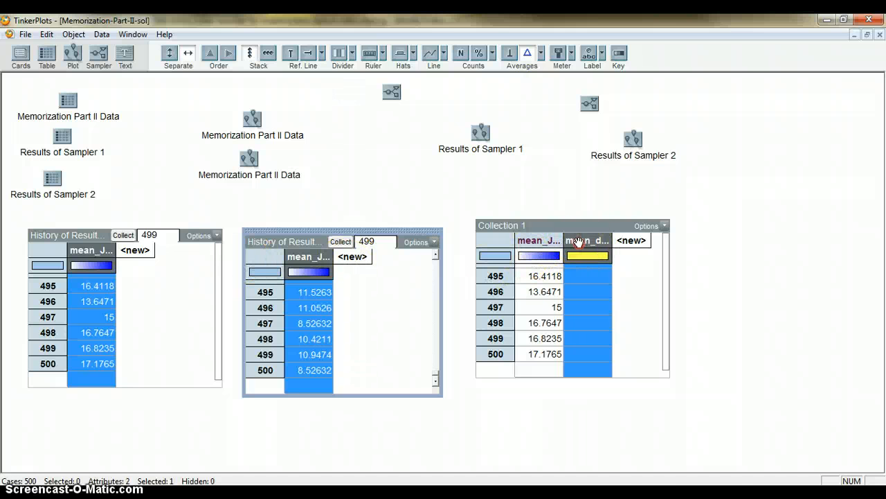
pyautogui.rightClick(579, 241)
pyautogui.click(589, 103)
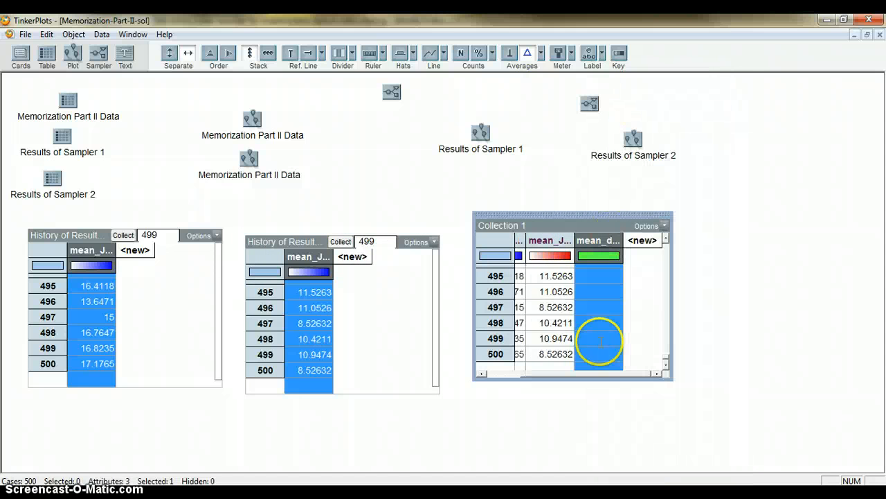
# Step: Enlarge the Collection 1 table and widen its mean_JFK, mean_JFKC and mean_difference columns
pyautogui.moveTo(673, 376); pyautogui.dragTo(796, 439)
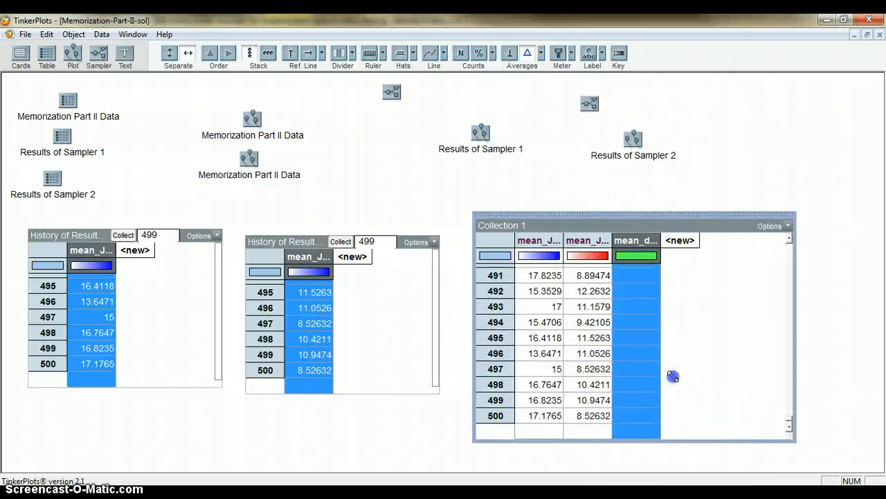
pyautogui.moveTo(564, 240); pyautogui.dragTo(663, 244)
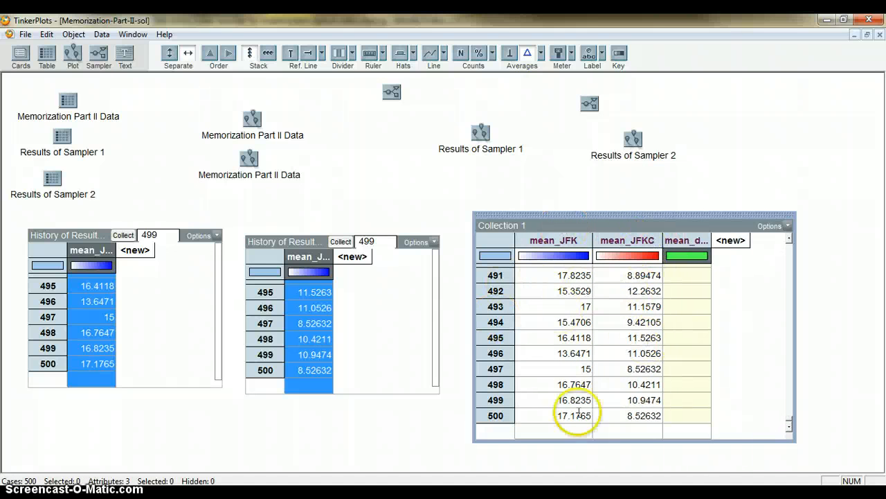
pyautogui.click(676, 240)
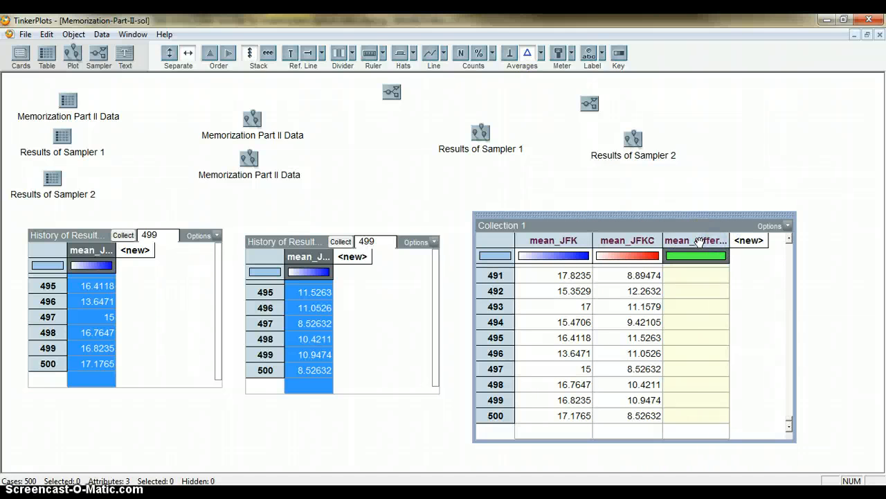
# Step: Define the mean_difference attribute with the formula mean_JFK – mean_JFKC
pyautogui.rightClick(705, 239)
pyautogui.click(734, 213)
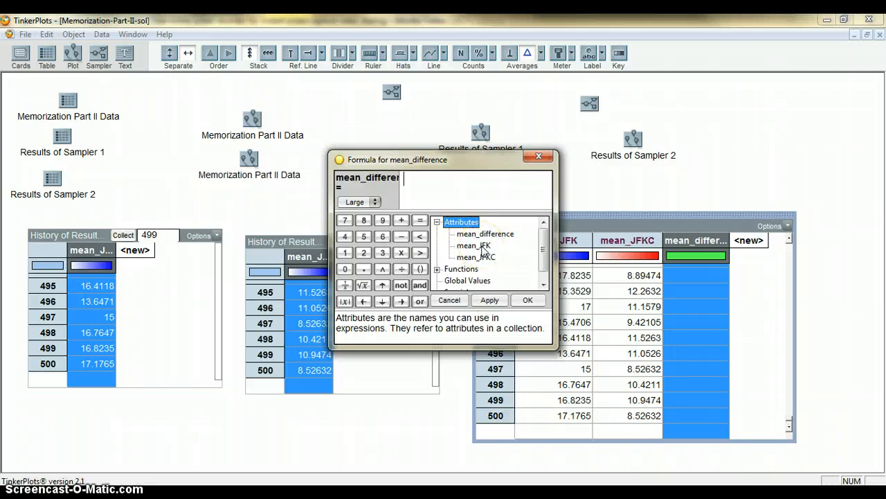
pyautogui.doubleClick(483, 248)
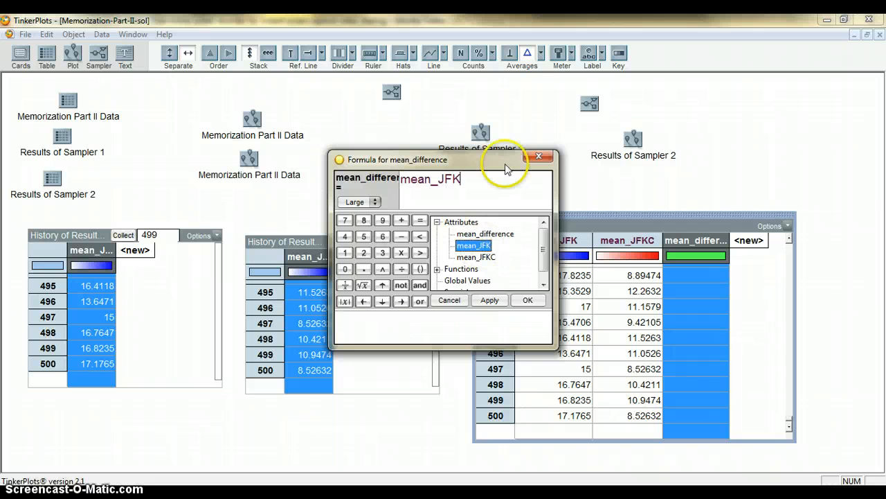
pyautogui.doubleClick(478, 257)
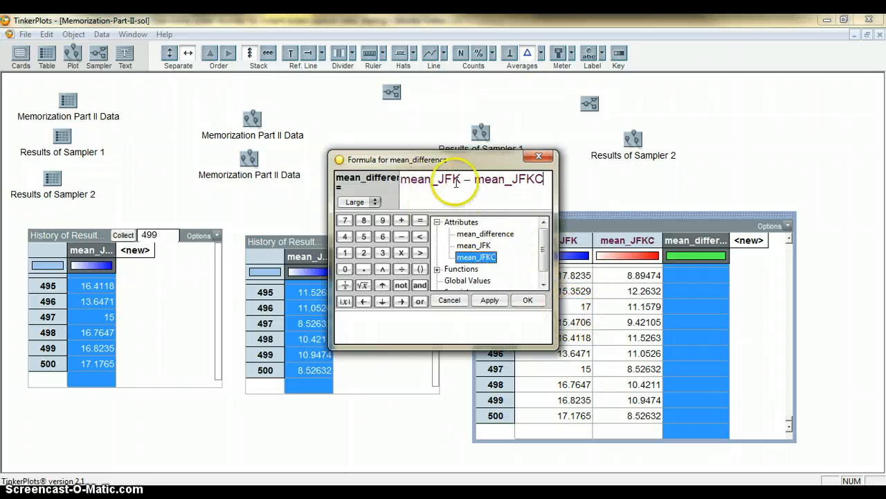
pyautogui.click(529, 300)
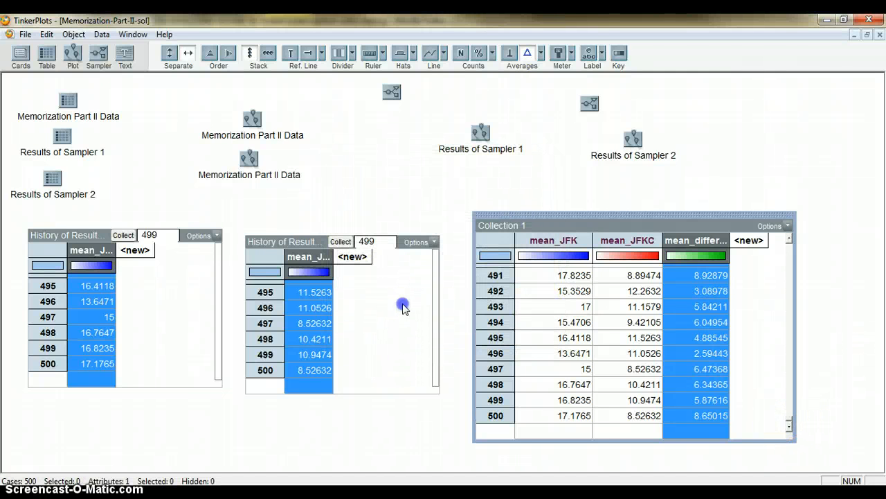
# Step: Collapse the history tables of Sampler 2 and Sampler 1 results to icons
pyautogui.click(402, 303)
pyautogui.click(435, 392)
pyautogui.click(198, 301)
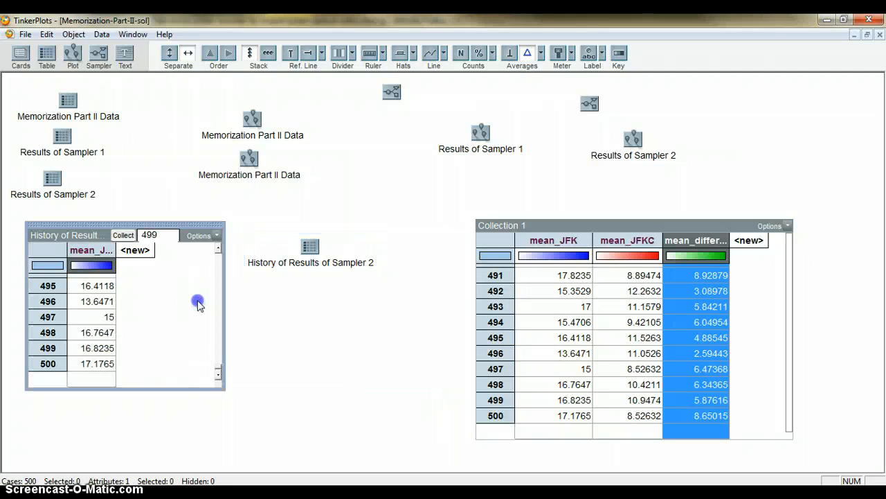
pyautogui.click(219, 385)
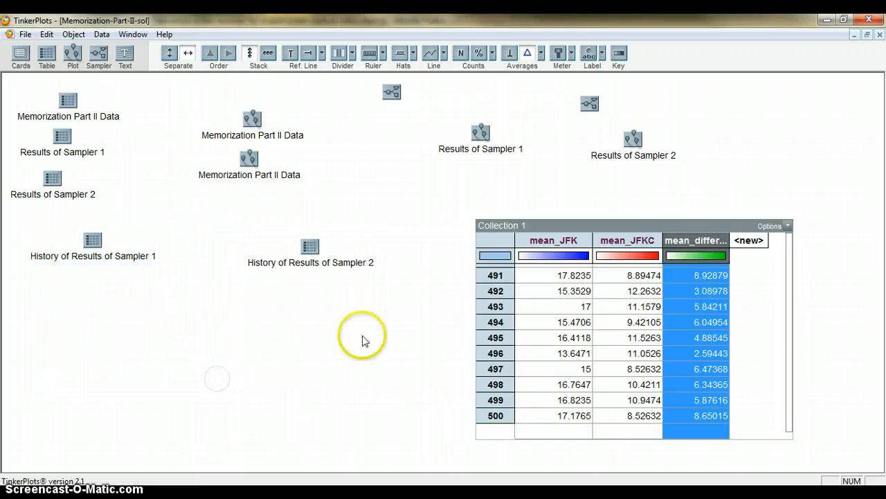
# Step: Create a plot of mean_difference from Collection 1, fully separate the cases along the horizontal axis and stack them vertically
pyautogui.click(698, 240)
pyautogui.click(602, 213)
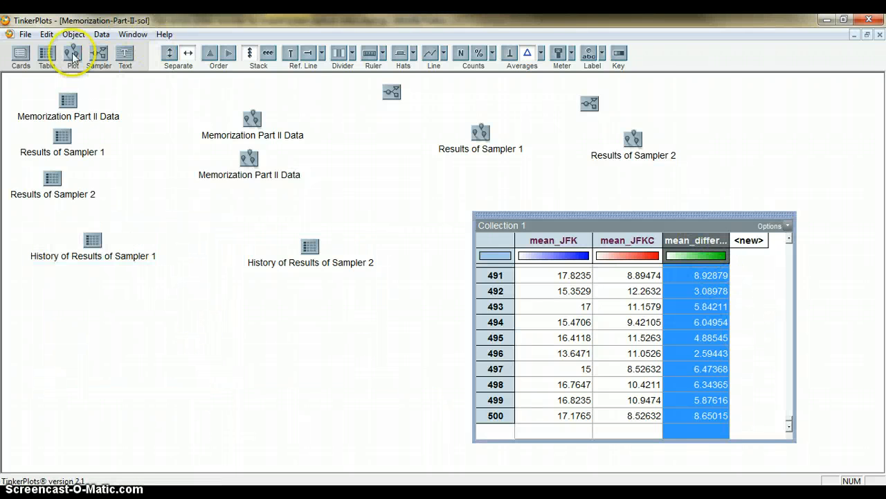
pyautogui.moveTo(79, 295); pyautogui.dragTo(76, 289)
pyautogui.moveTo(244, 354); pyautogui.dragTo(336, 356)
pyautogui.moveTo(104, 357); pyautogui.dragTo(237, 354)
pyautogui.click(250, 53)
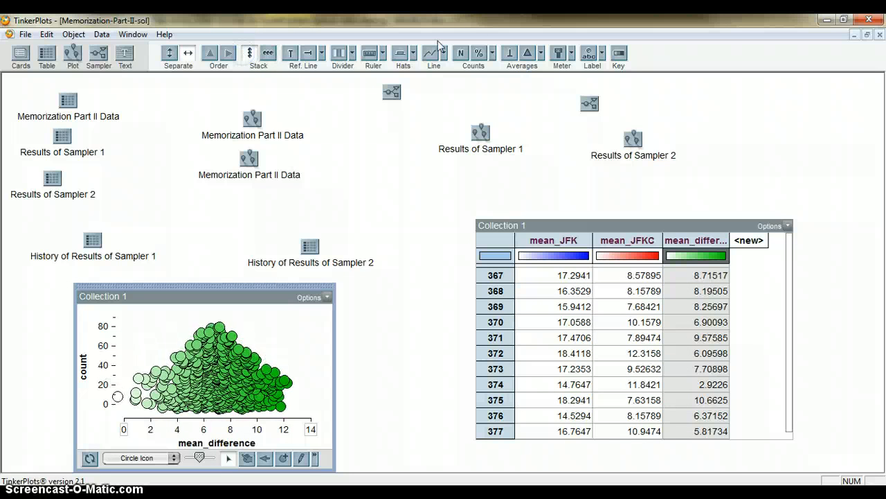
# Step: Show the mean on the mean_difference plot together with its numeric value
pyautogui.click(527, 54)
pyautogui.click(542, 54)
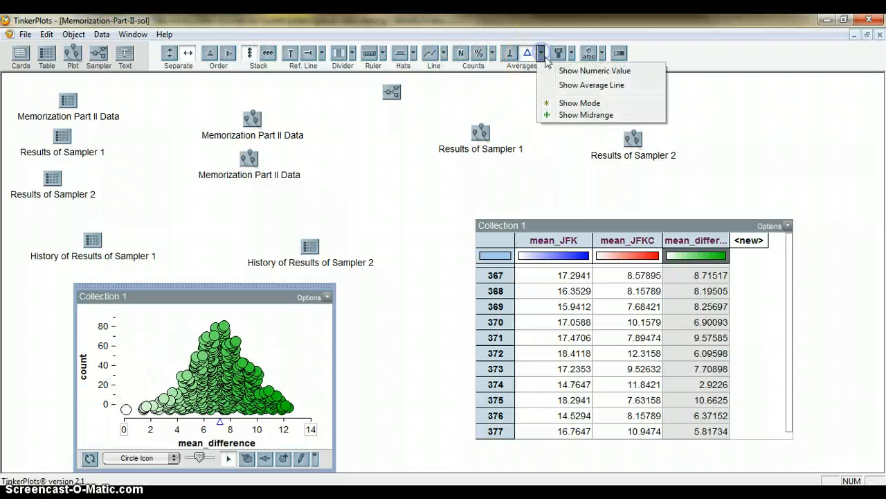
pyautogui.click(551, 70)
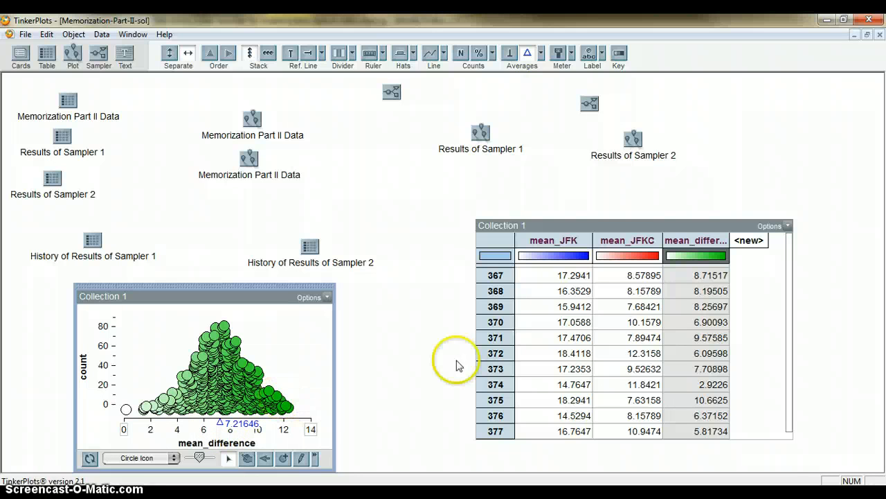
# Step: Move the Collection 1 table up and to the right and add a new attribute named Std Error
pyautogui.click(702, 210)
pyautogui.moveTo(690, 213); pyautogui.dragTo(756, 175)
pyautogui.click(823, 204)
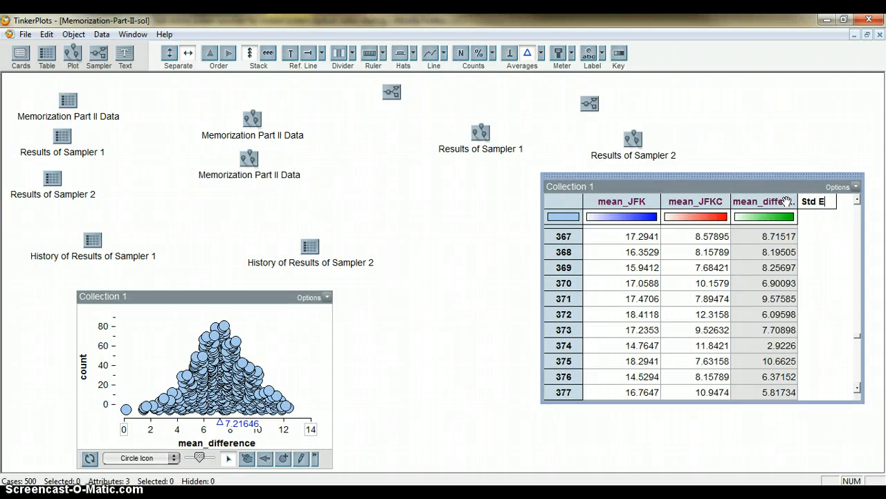
pyautogui.write('Std Error')
pyautogui.press('Return')
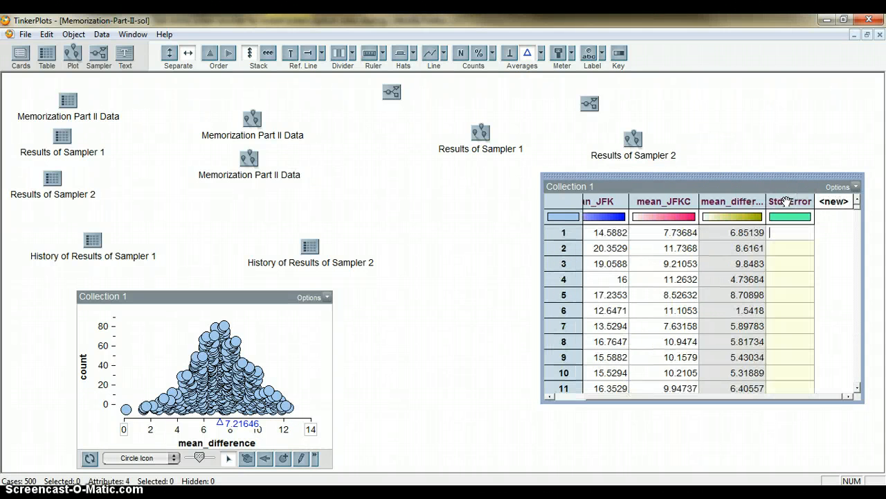
# Step: Define the Std_Error attribute in the Collection 1 table with the formula stdDev(mean_difference)
pyautogui.rightClick(787, 201)
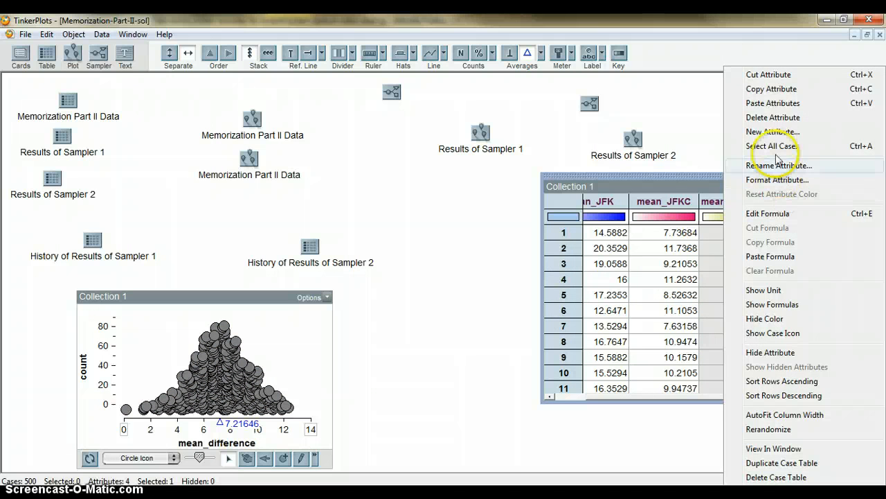
pyautogui.click(774, 215)
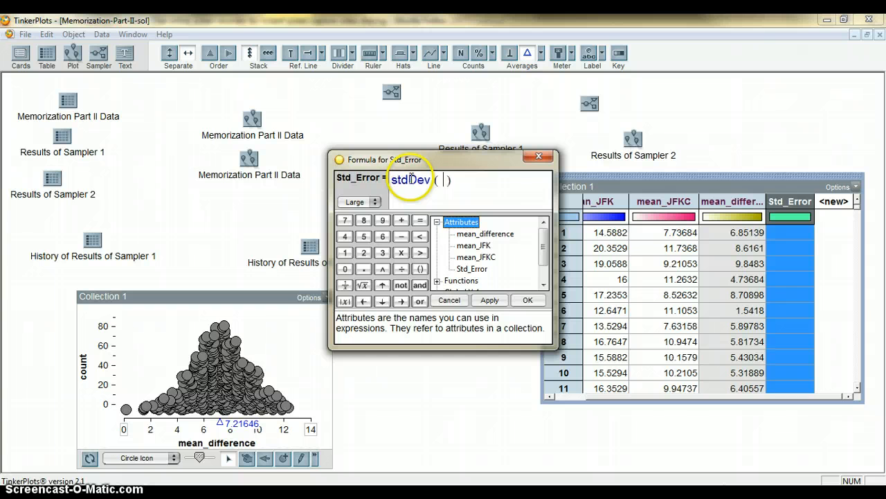
pyautogui.click(465, 239)
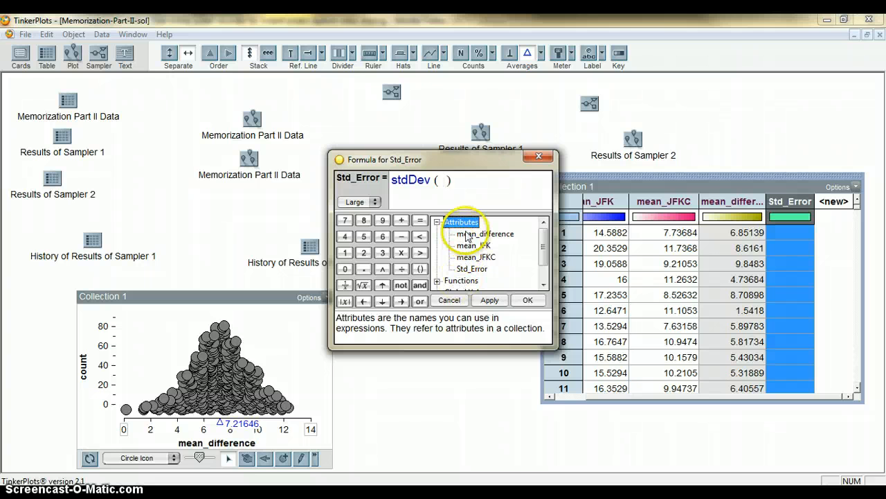
pyautogui.doubleClick(466, 237)
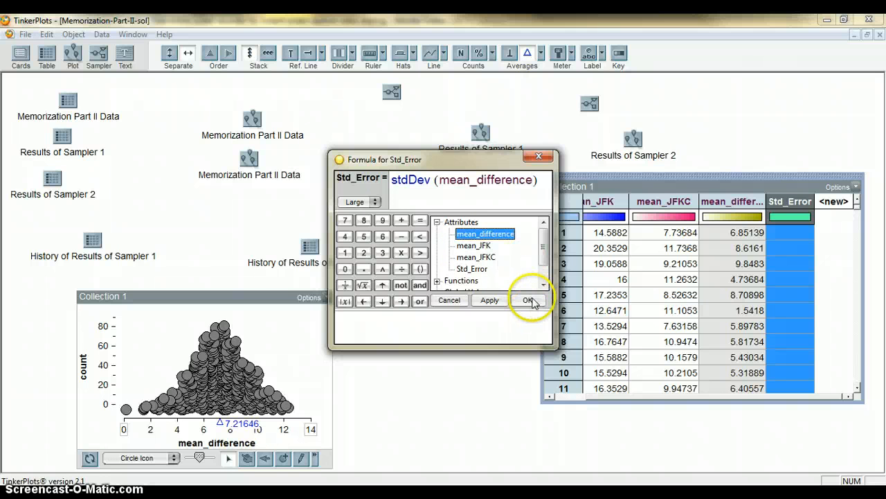
pyautogui.click(529, 300)
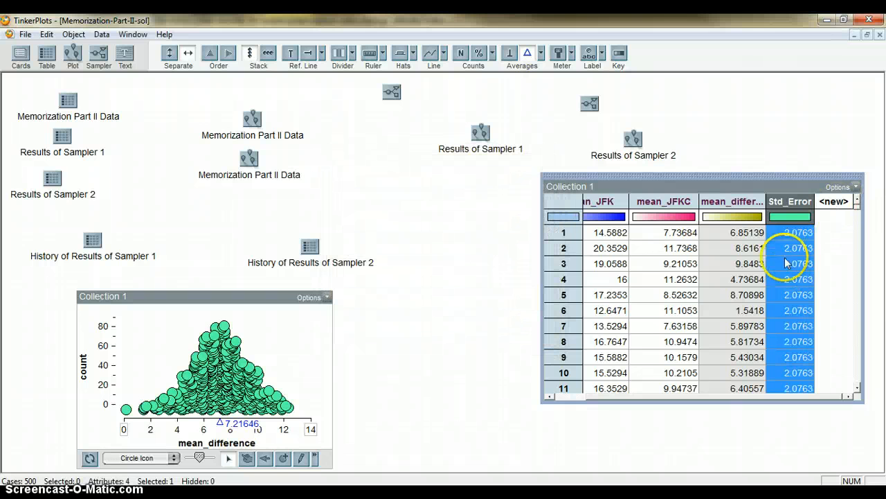
pyautogui.click(399, 369)
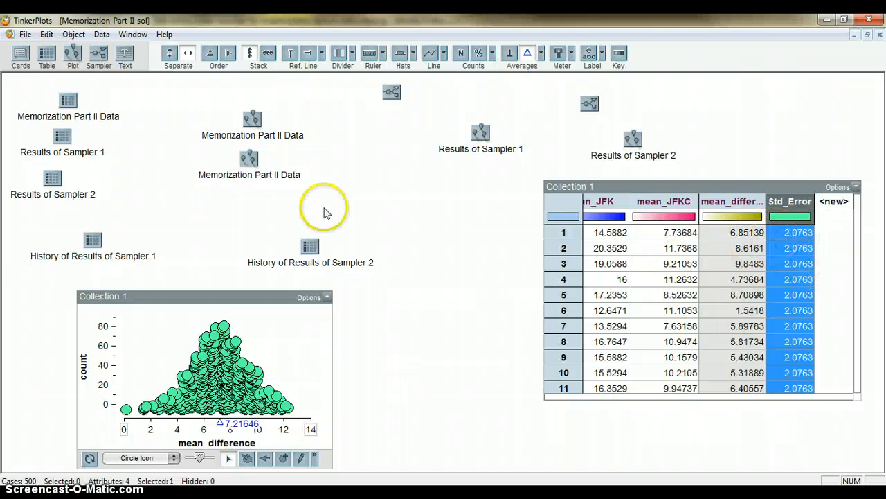
# Step: Add a text box between the mean_difference plot and the Collection 1 table and write "7.29 +/- 2 x 2.08" in it
pyautogui.moveTo(124, 53); pyautogui.dragTo(133, 74)
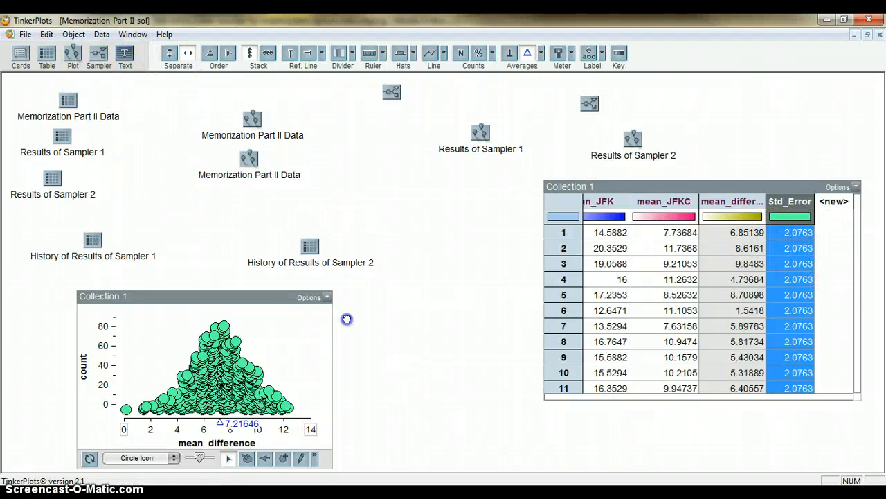
pyautogui.moveTo(347, 318); pyautogui.dragTo(457, 353)
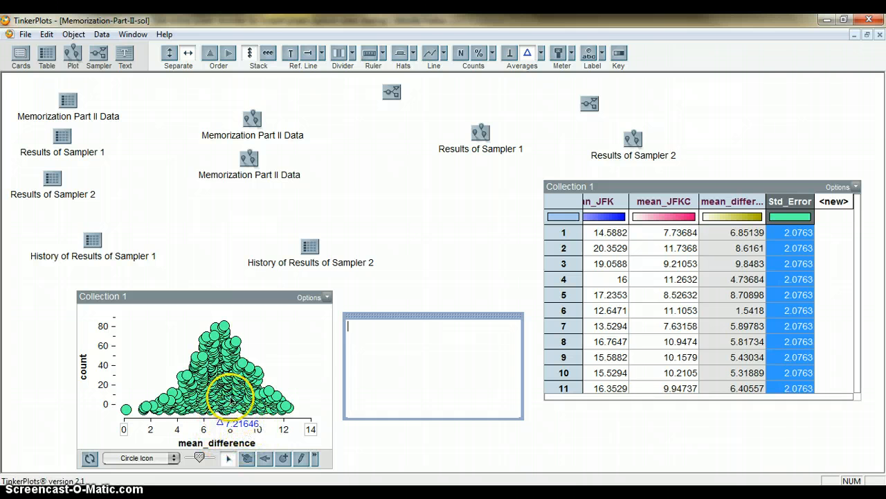
pyautogui.click(384, 331)
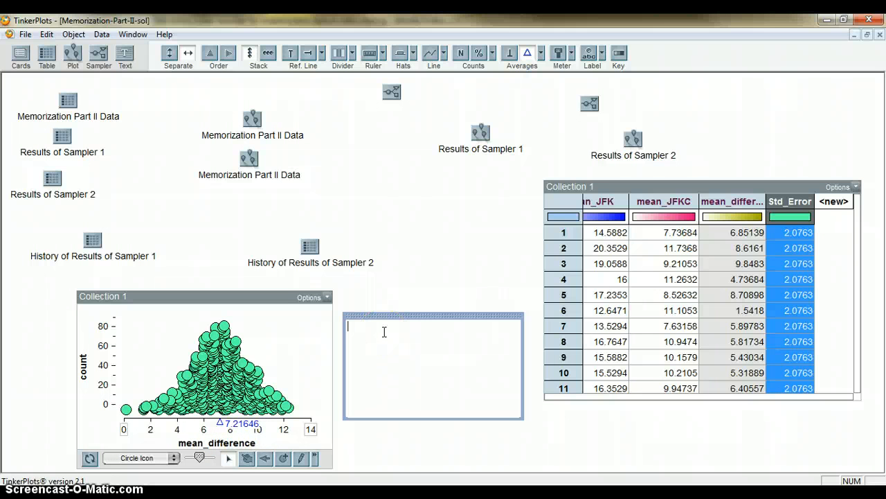
pyautogui.write('7.29')
pyautogui.write(' +/-')
pyautogui.write(' 2 x')
pyautogui.write(' 2.08  ')
pyautogui.write('7.29 +/')
pyautogui.write('-')
# Step: Add the simplified expression "7.29 +/- 4.16" and the interval "(3.13, 11.45)" on separate lines in the text box
pyautogui.write('4.16')
pyautogui.press('Return')
pyautogui.press('Return')
pyautogui.write('(')
pyautogui.write('3.13,')
pyautogui.write('11.45)')
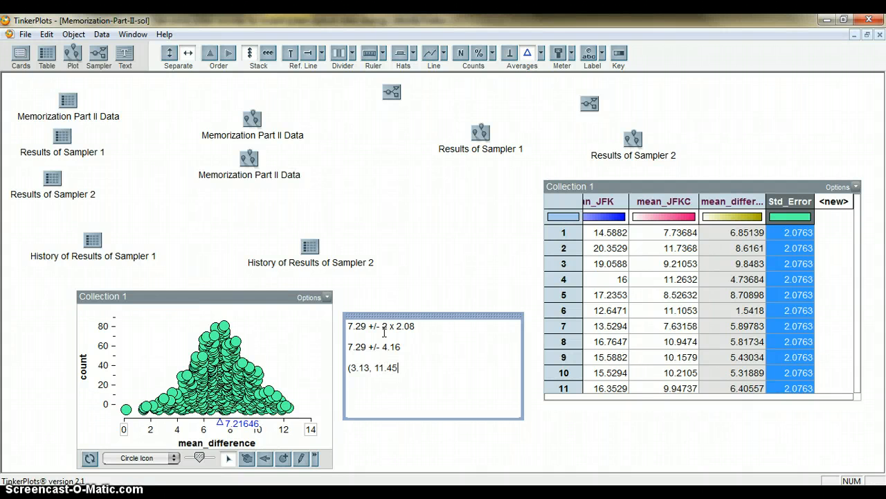